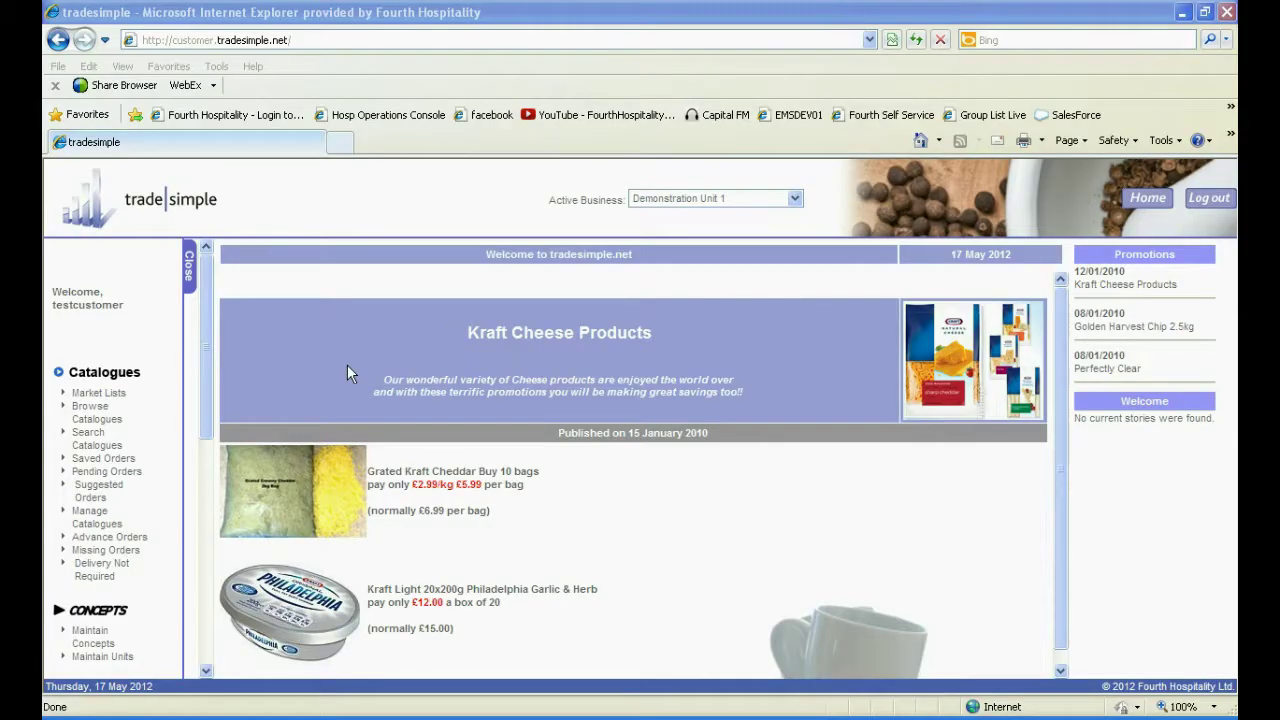
Open the Market Lists table for Demonstration Unit 1 from the Catalogues sidebar.
click(113, 397)
click(113, 397)
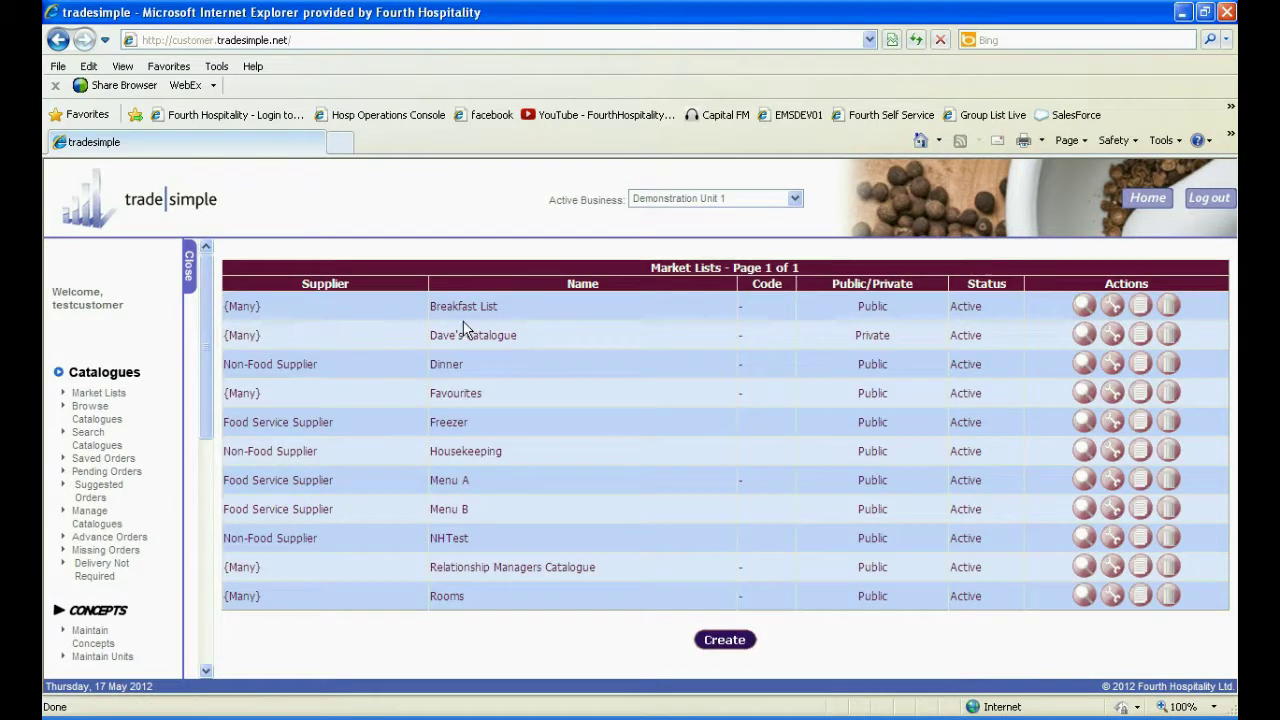
click(494, 444)
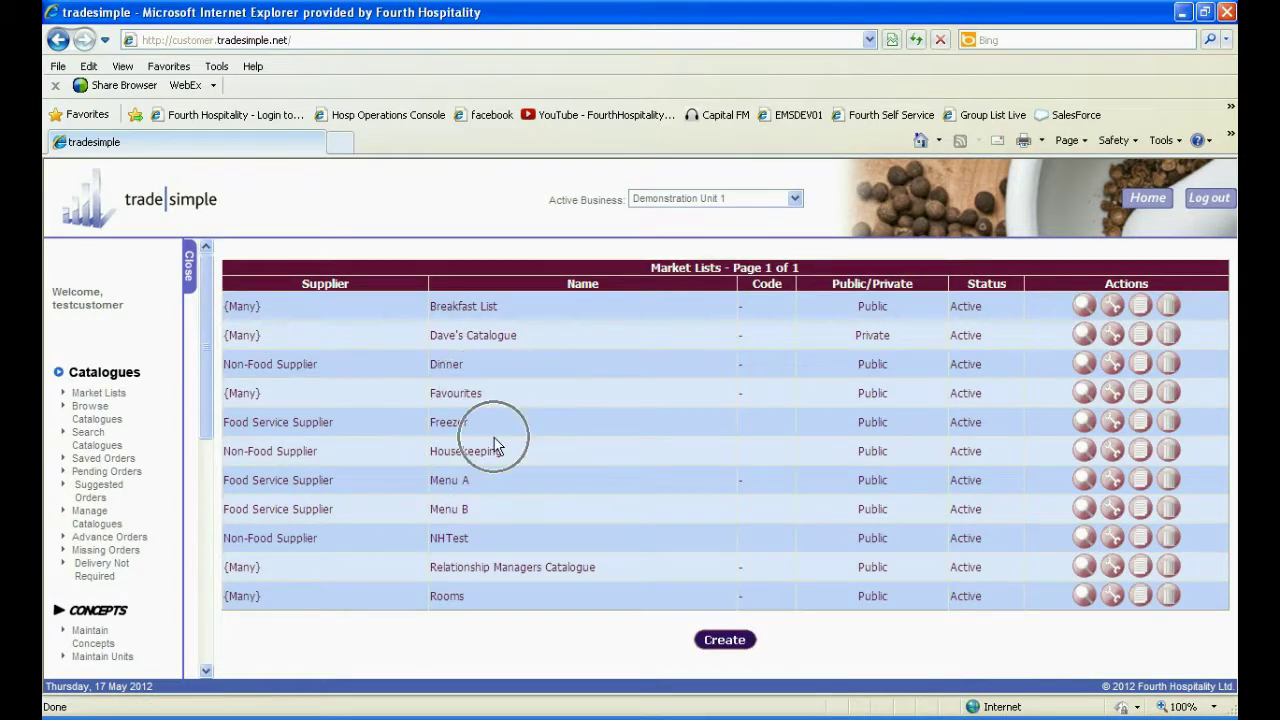
Create the 'Lunch' market list as Public, with source Create Empty Market List.
click(707, 641)
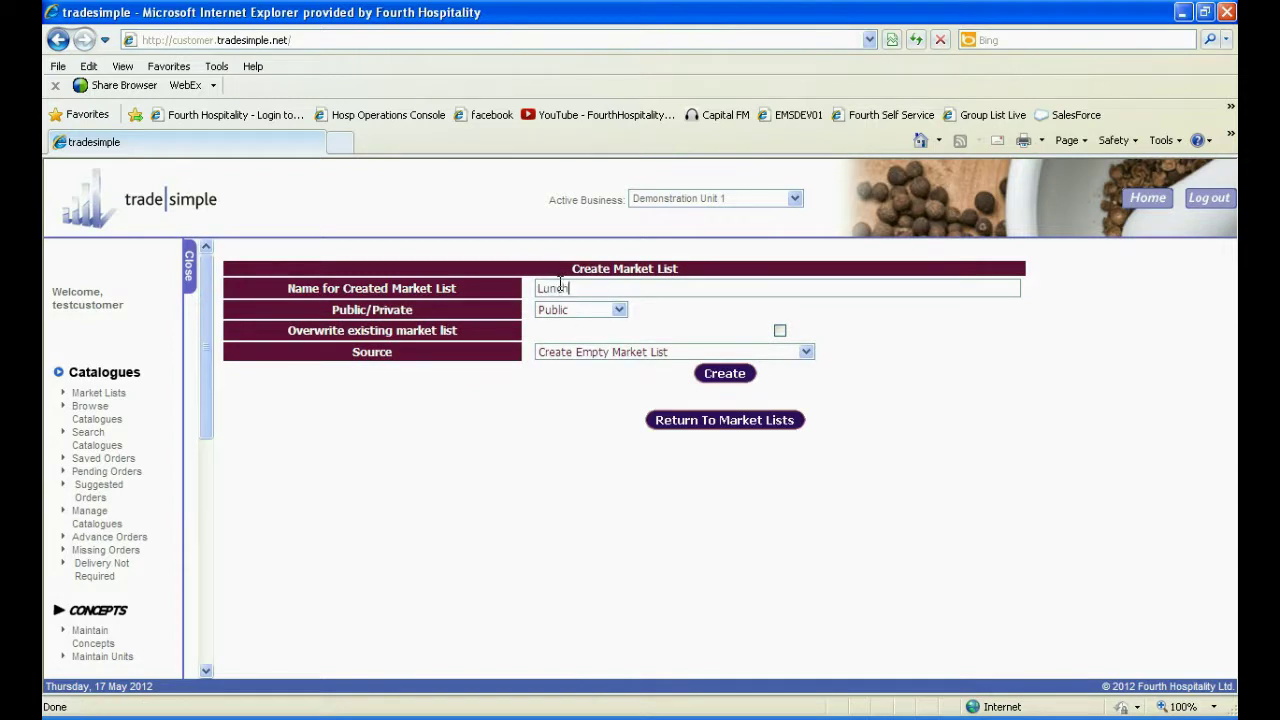
click(619, 313)
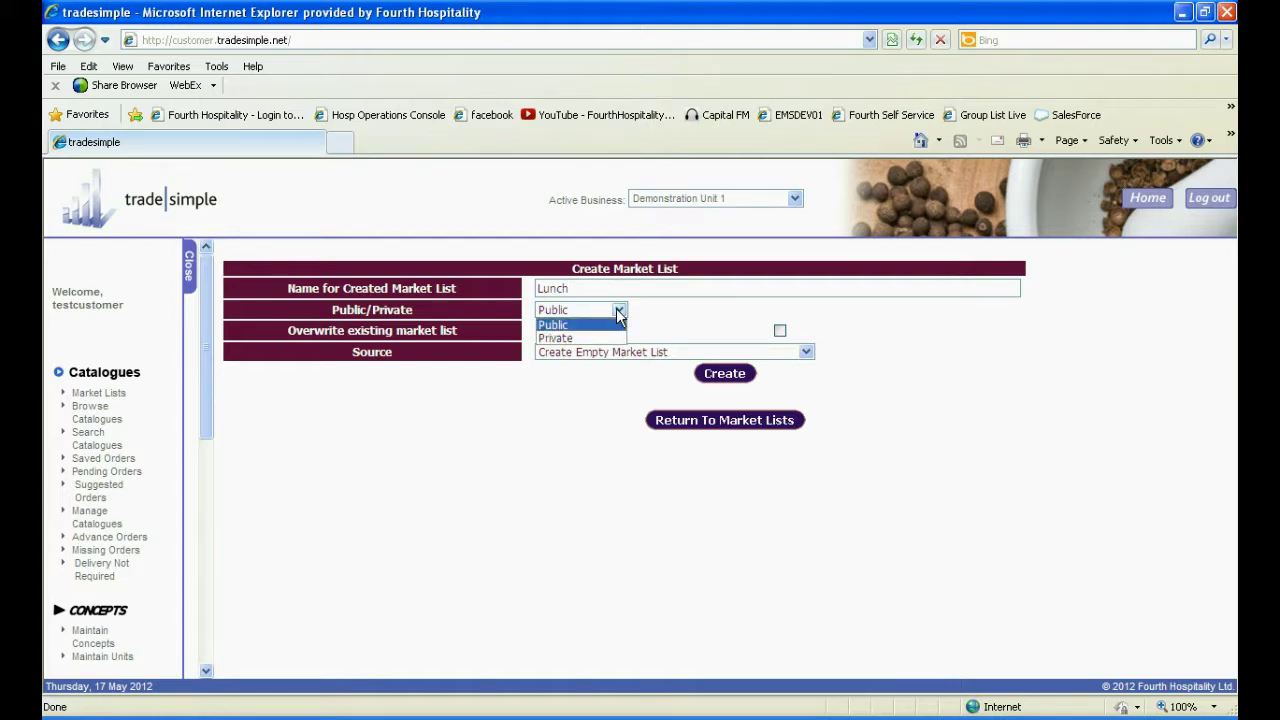
click(618, 314)
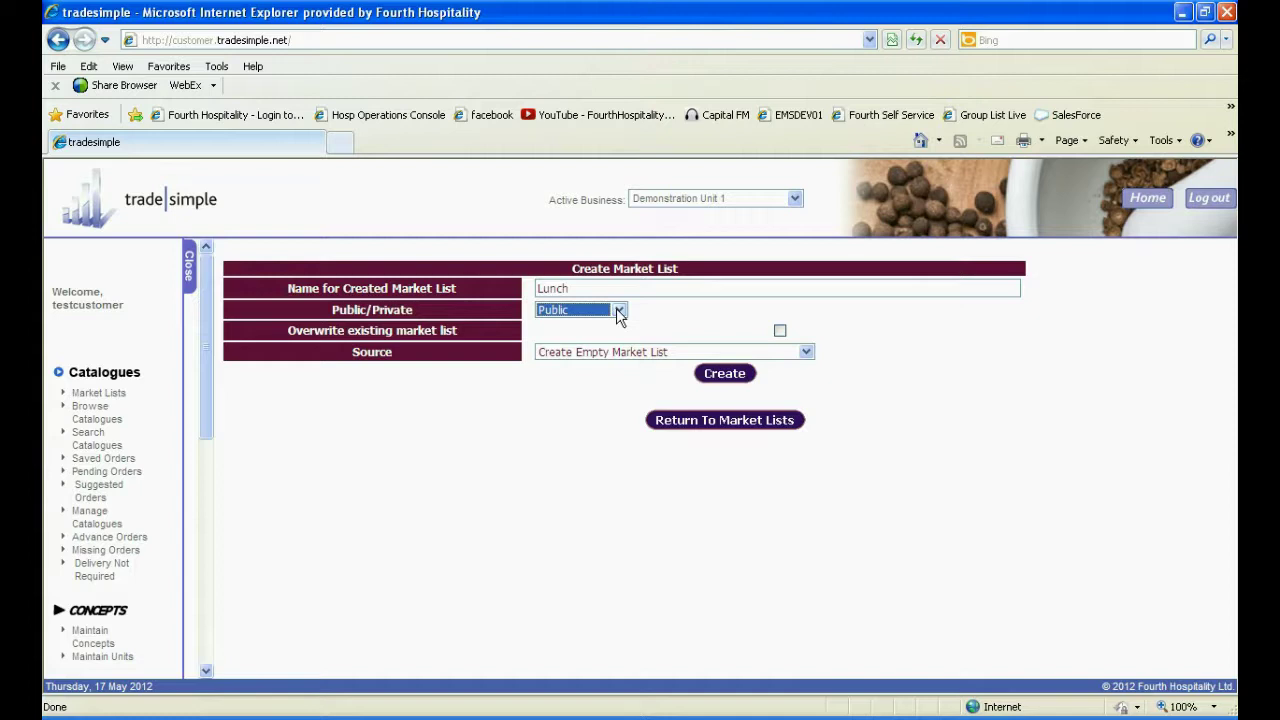
click(806, 354)
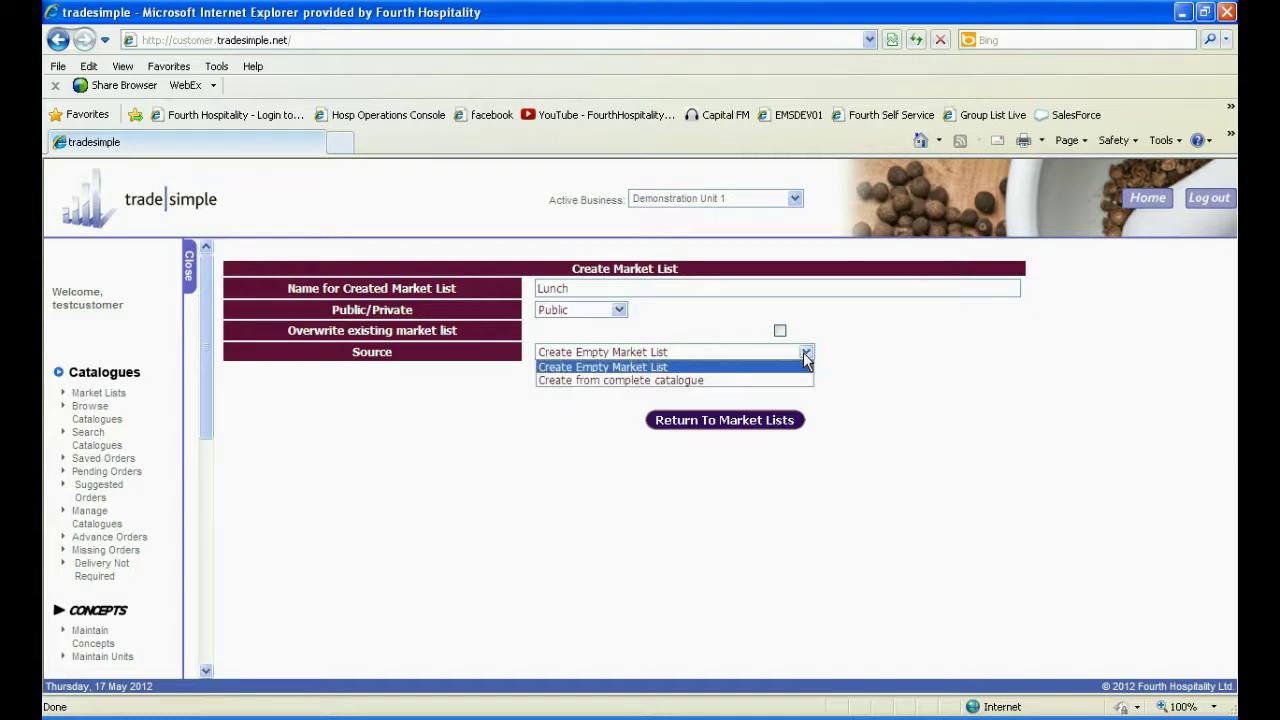
click(805, 356)
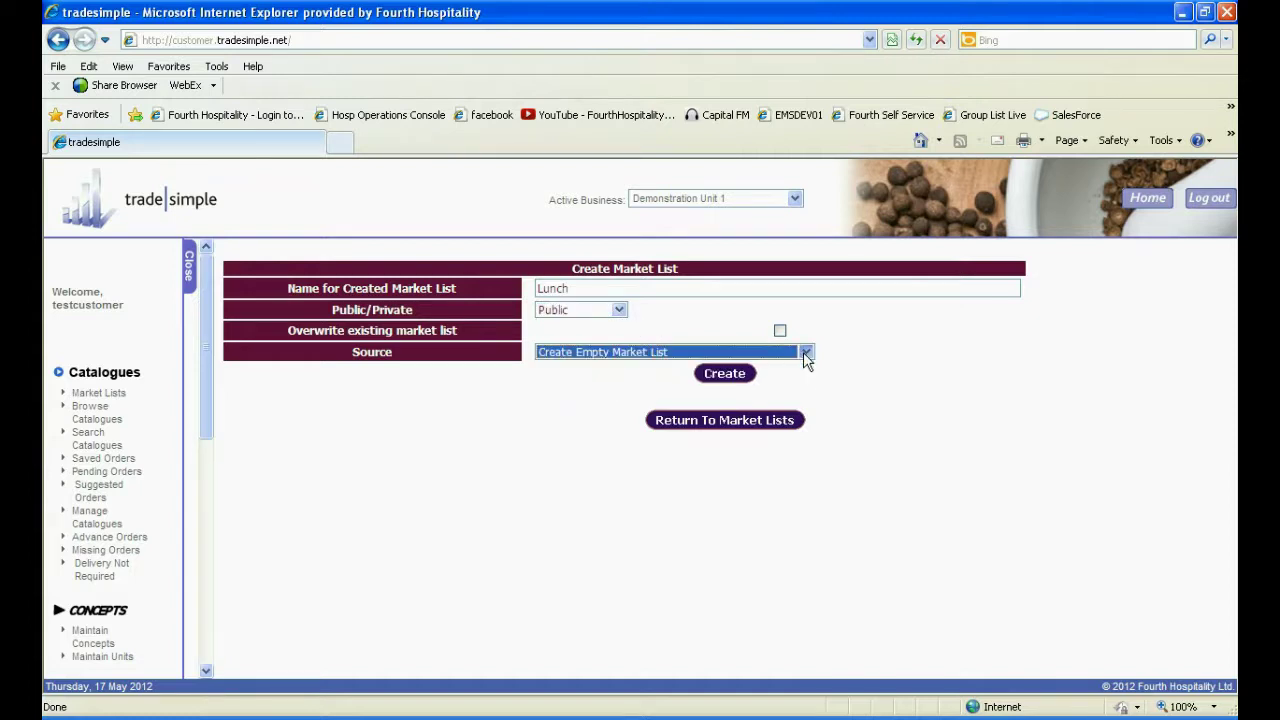
click(727, 378)
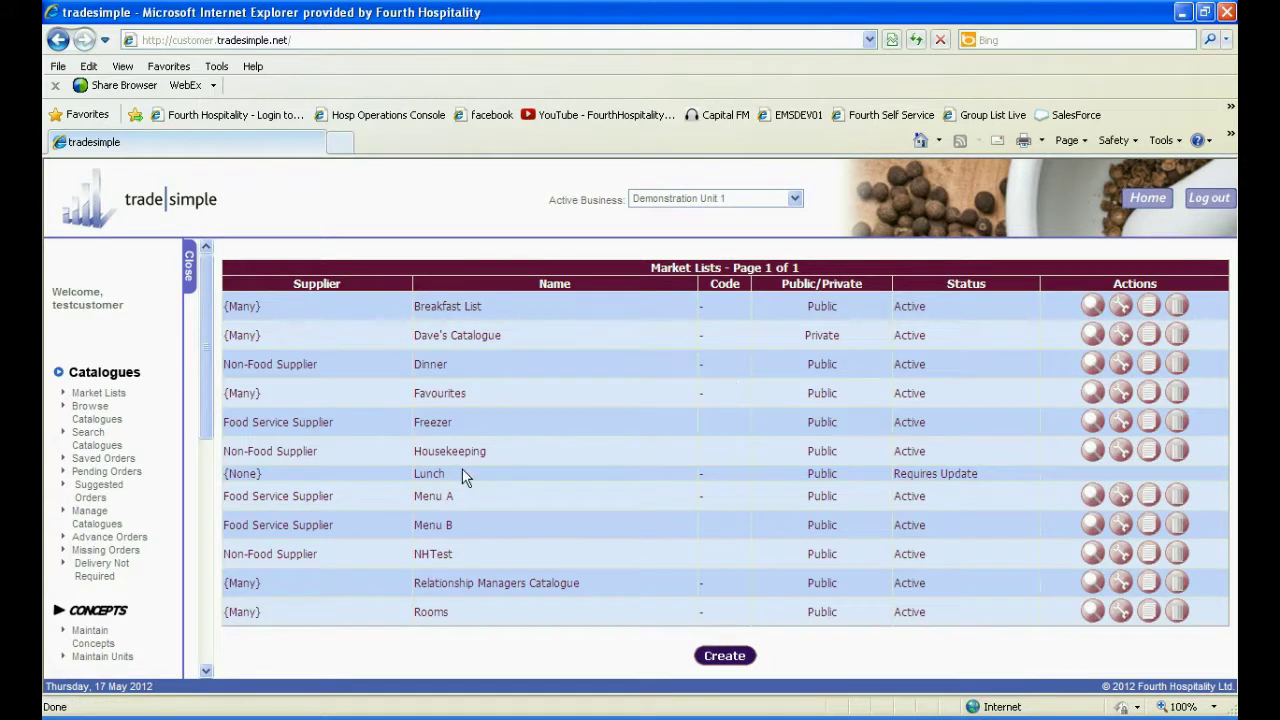
Open the Ice Cream section of the Food Service Supplier's Food Catalogue.
click(100, 412)
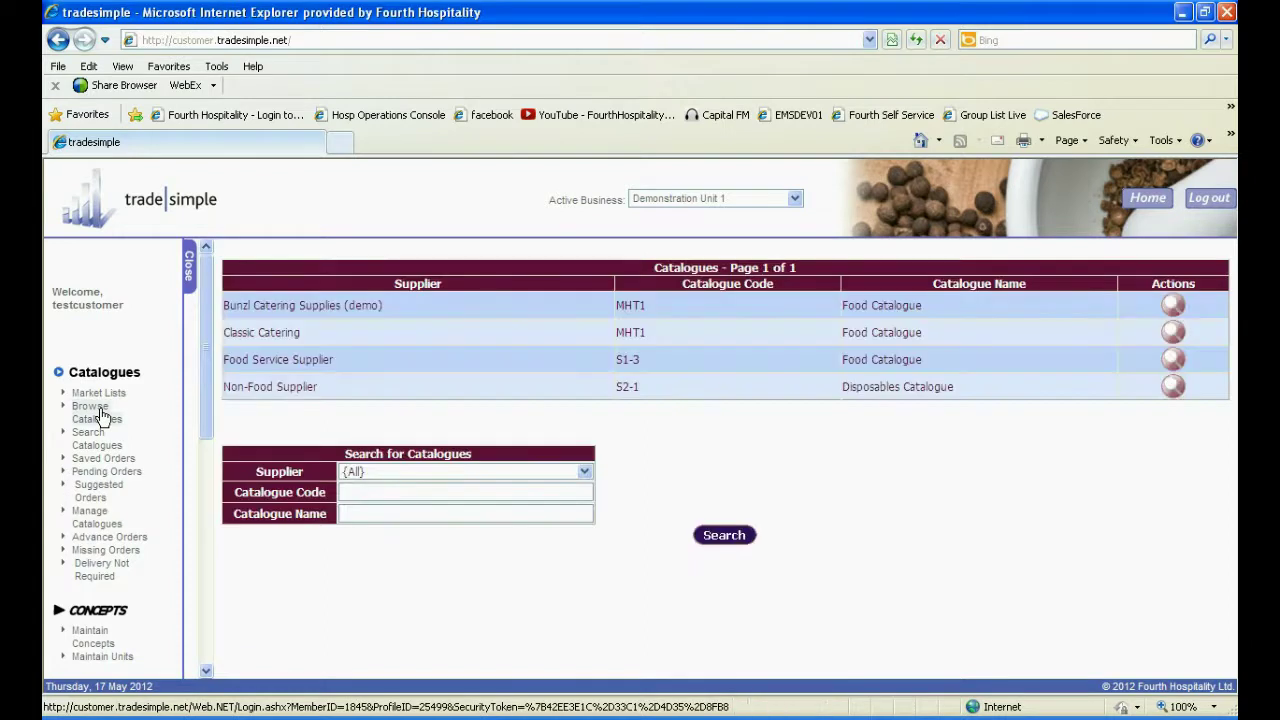
click(1172, 361)
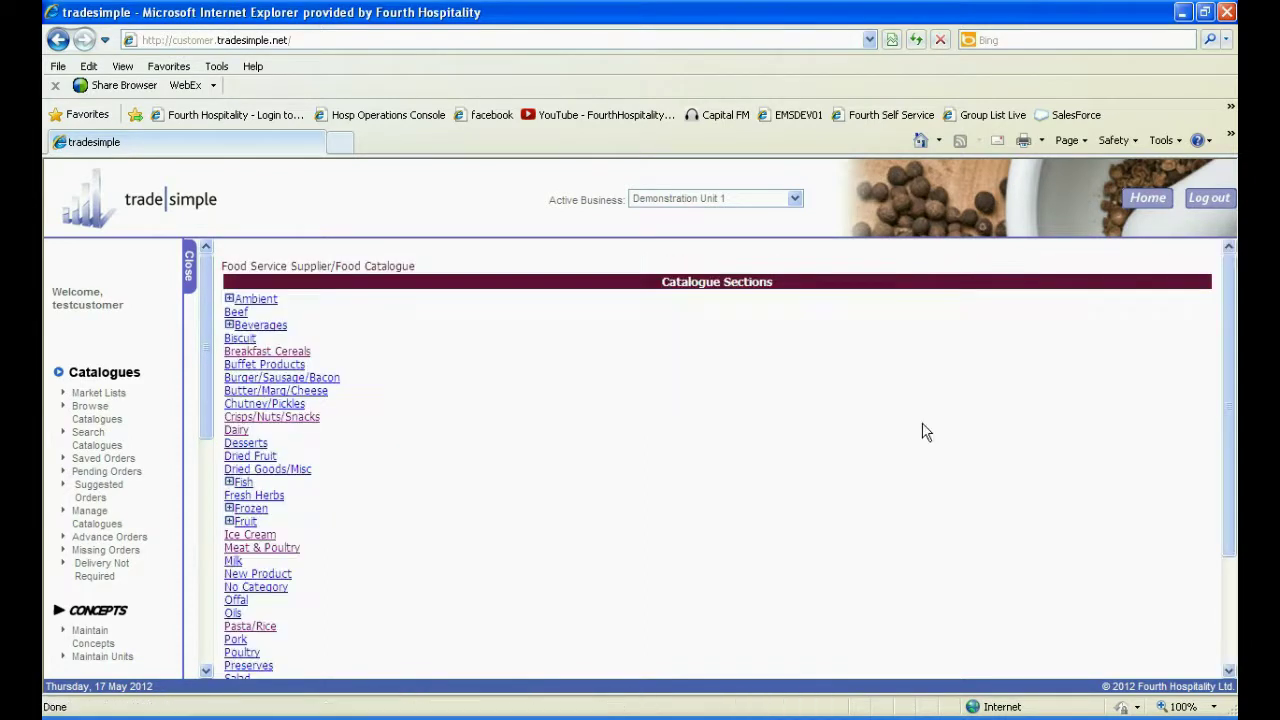
click(263, 537)
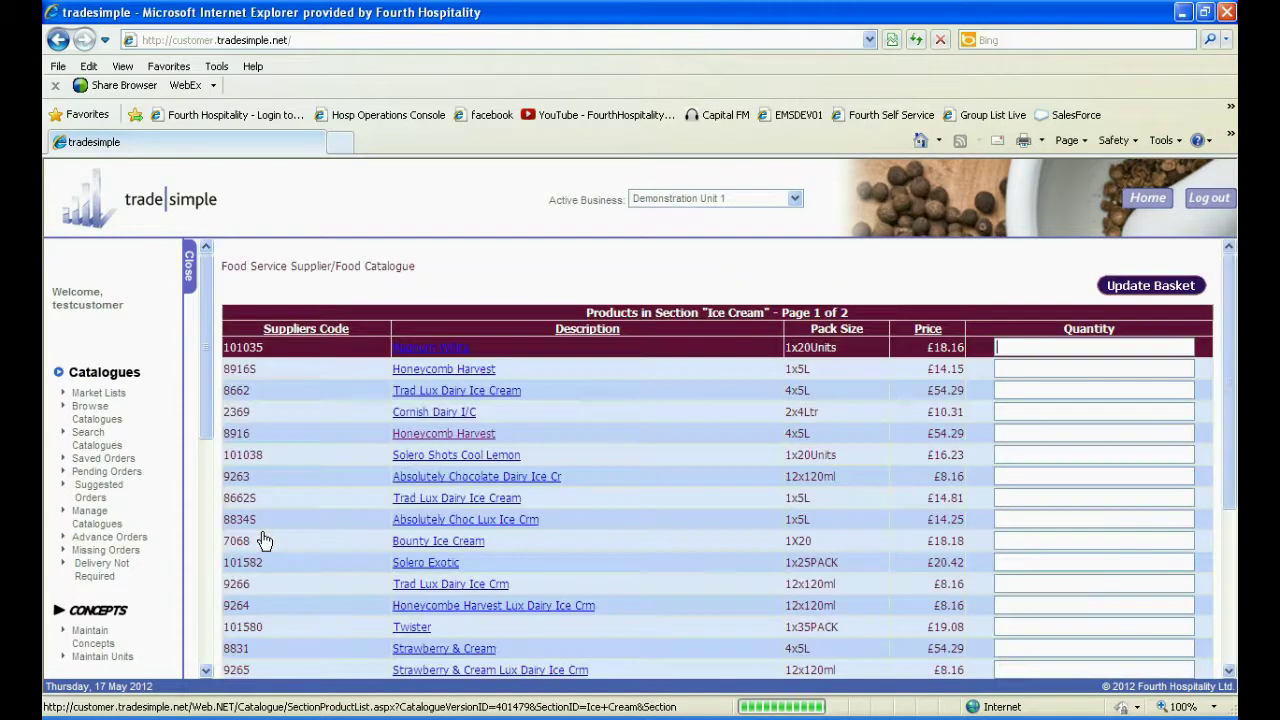
Add Honeycomb Harvest (8916, 4x5L) to Lunch and return to the Ice Cream listing.
click(428, 437)
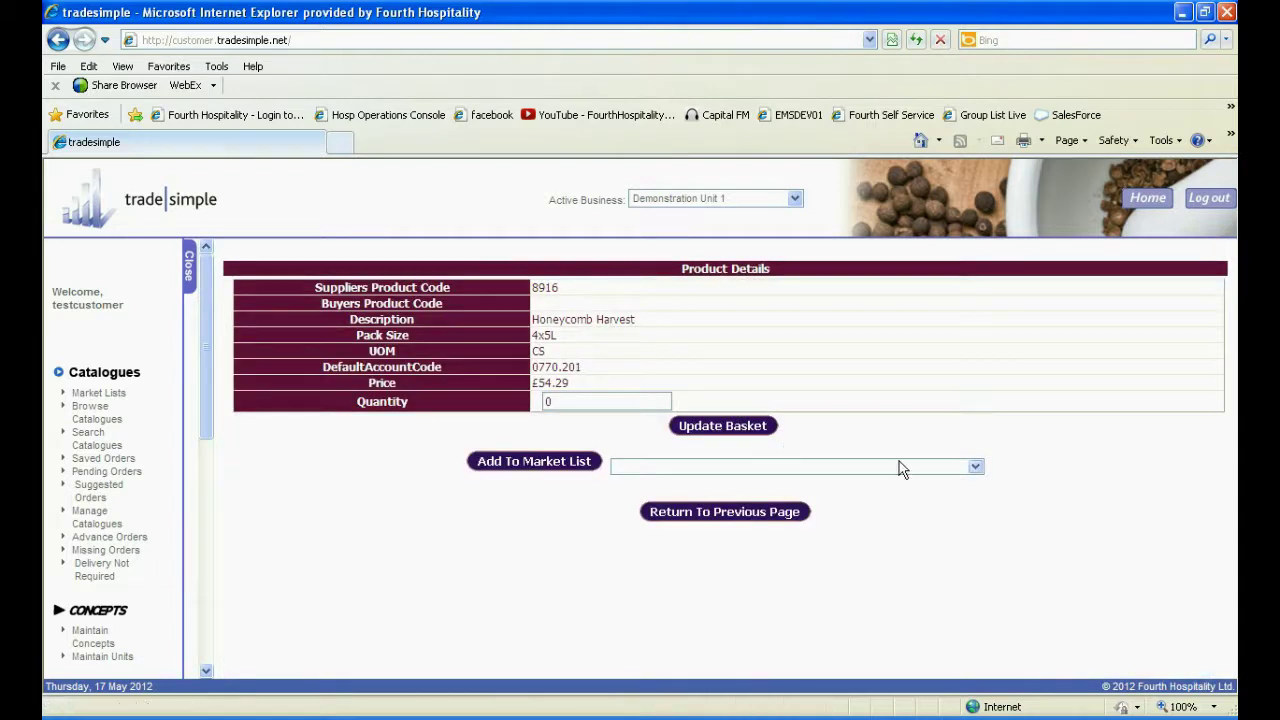
click(974, 467)
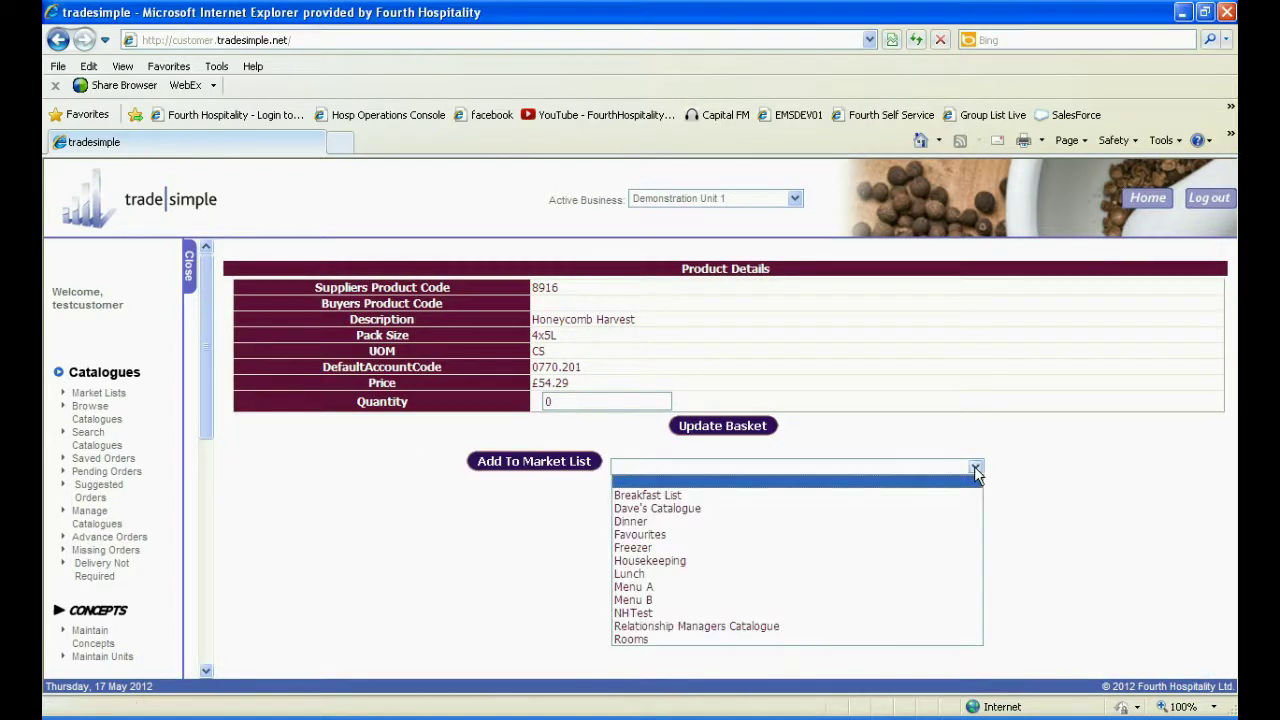
click(940, 575)
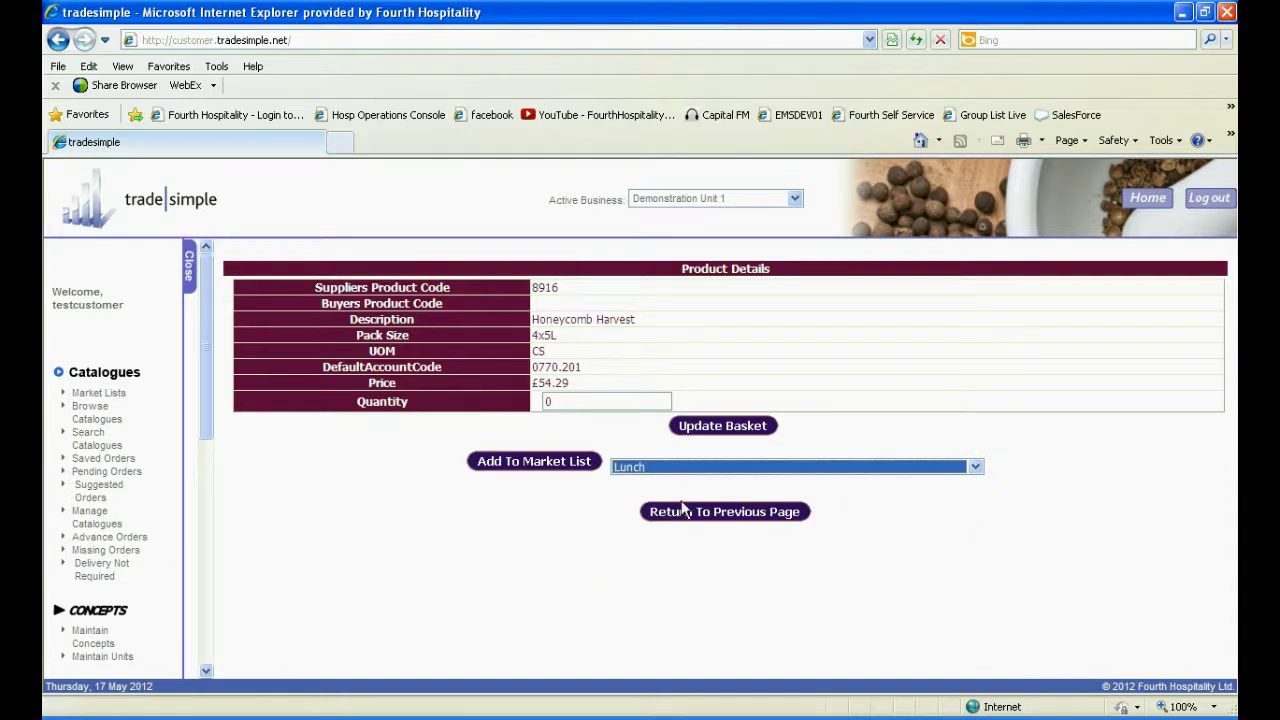
click(557, 468)
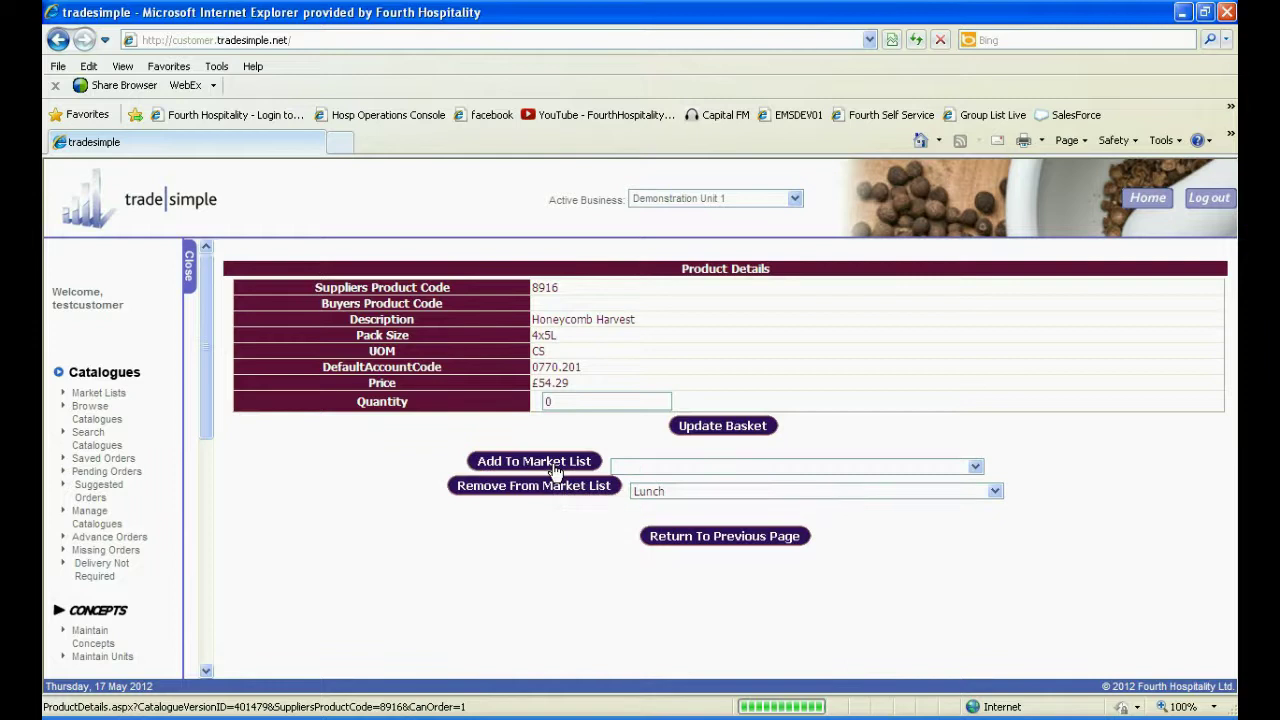
click(676, 541)
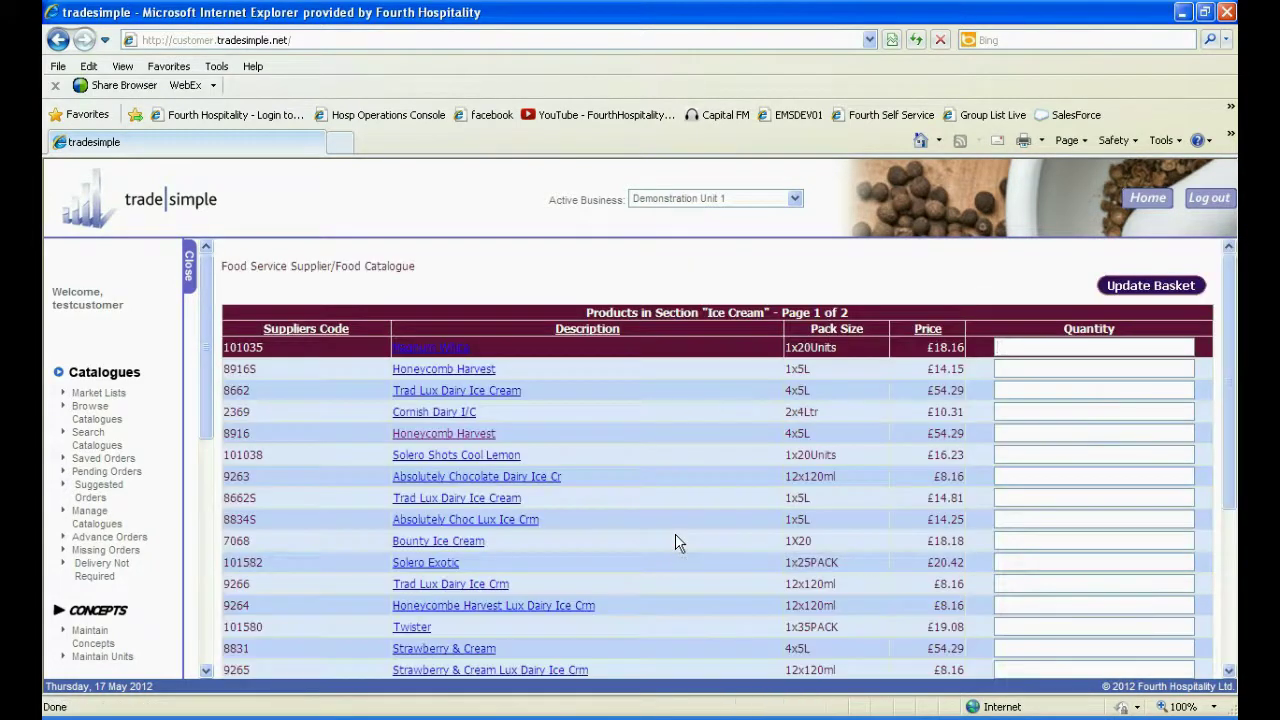
Search the Ice Cream section for 'strawberry'.
click(1228, 396)
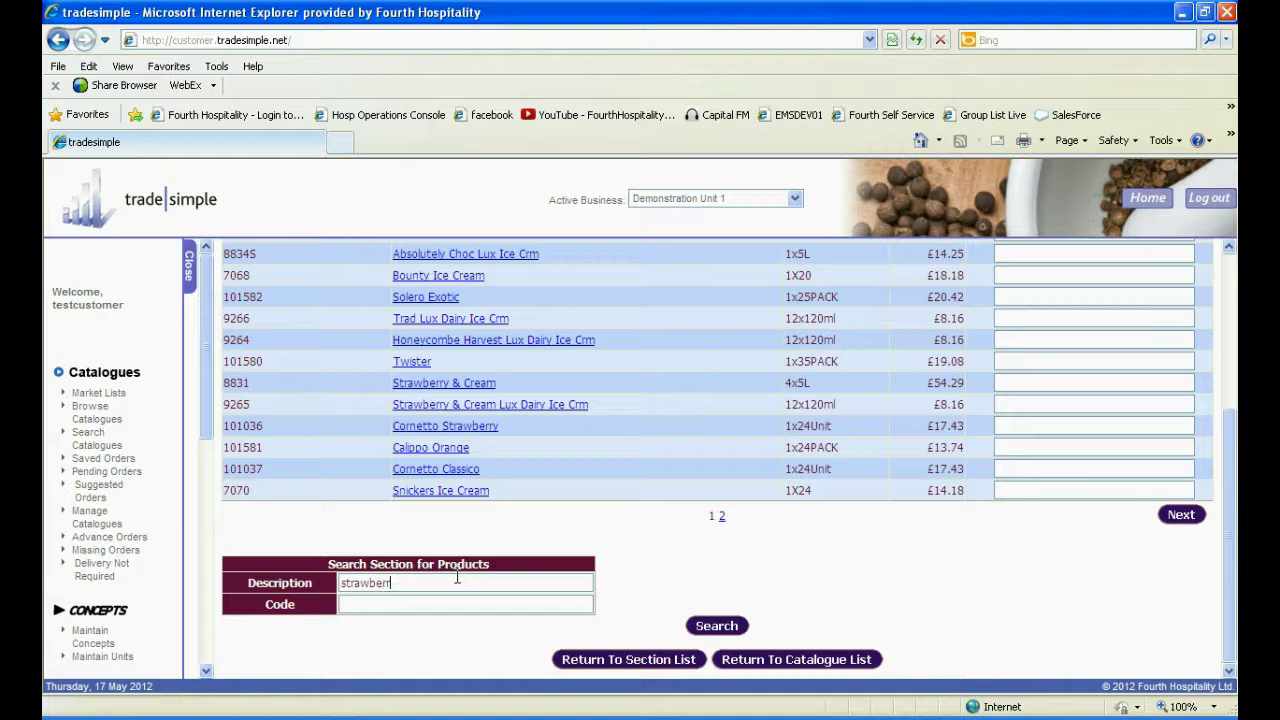
click(457, 578)
text(strawberry)
click(716, 625)
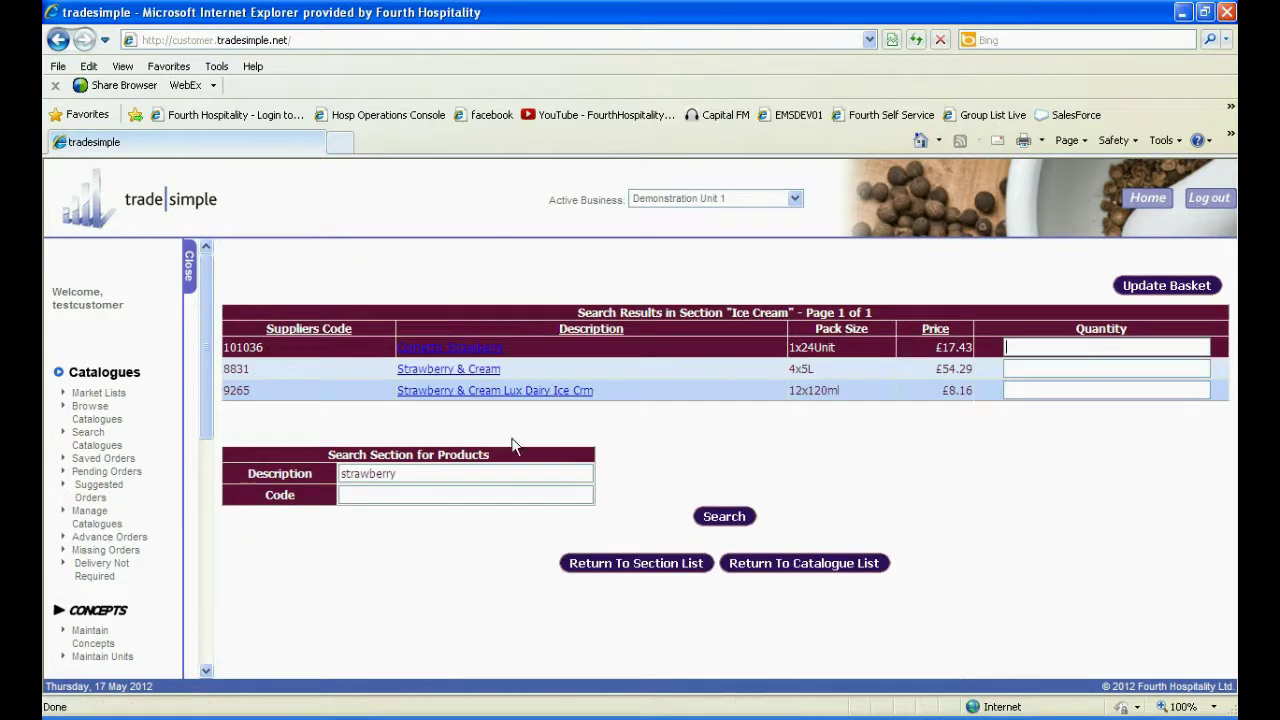
Add Strawberry & Cream (8831, 4x5L, £54.29) to the Lunch market list.
click(465, 372)
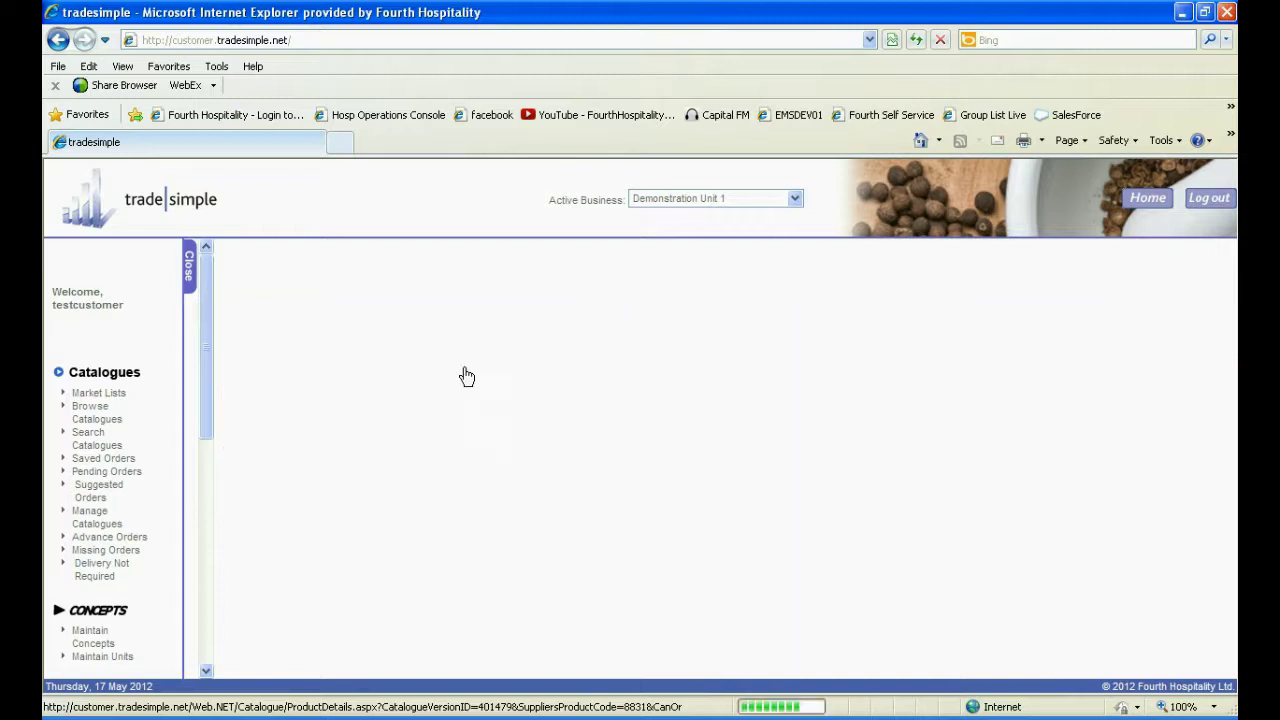
click(733, 465)
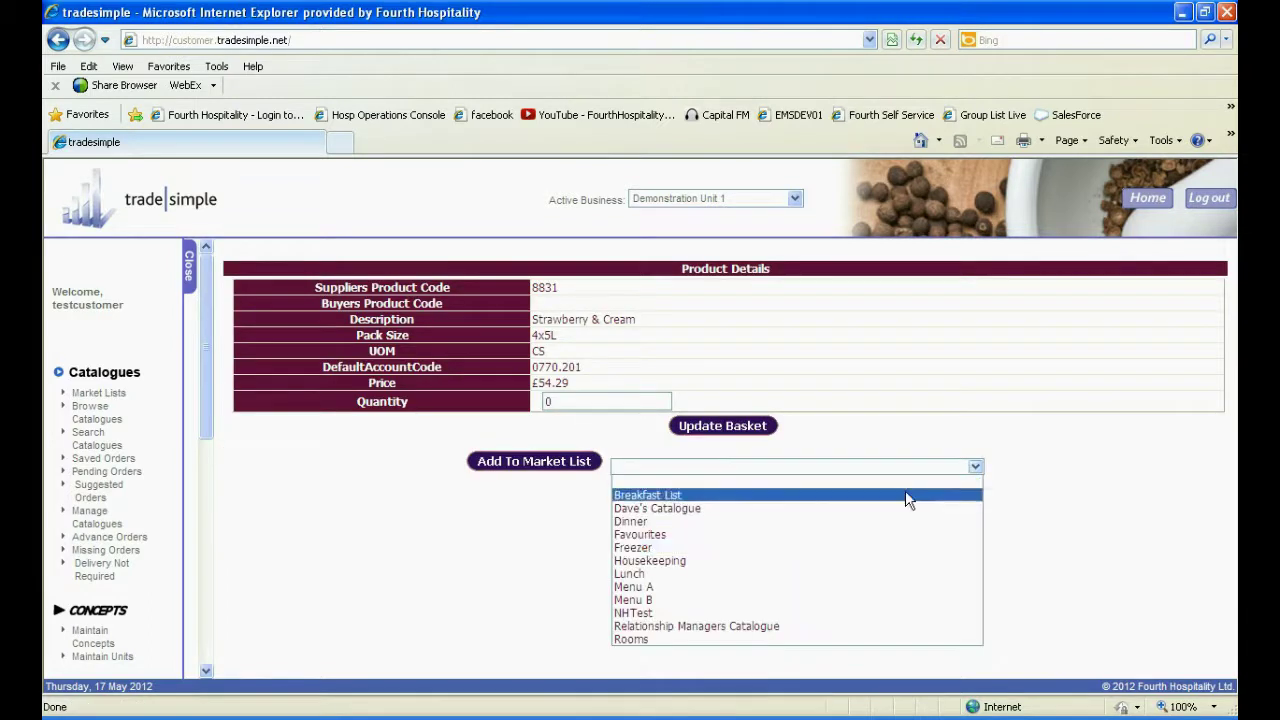
click(888, 570)
click(573, 465)
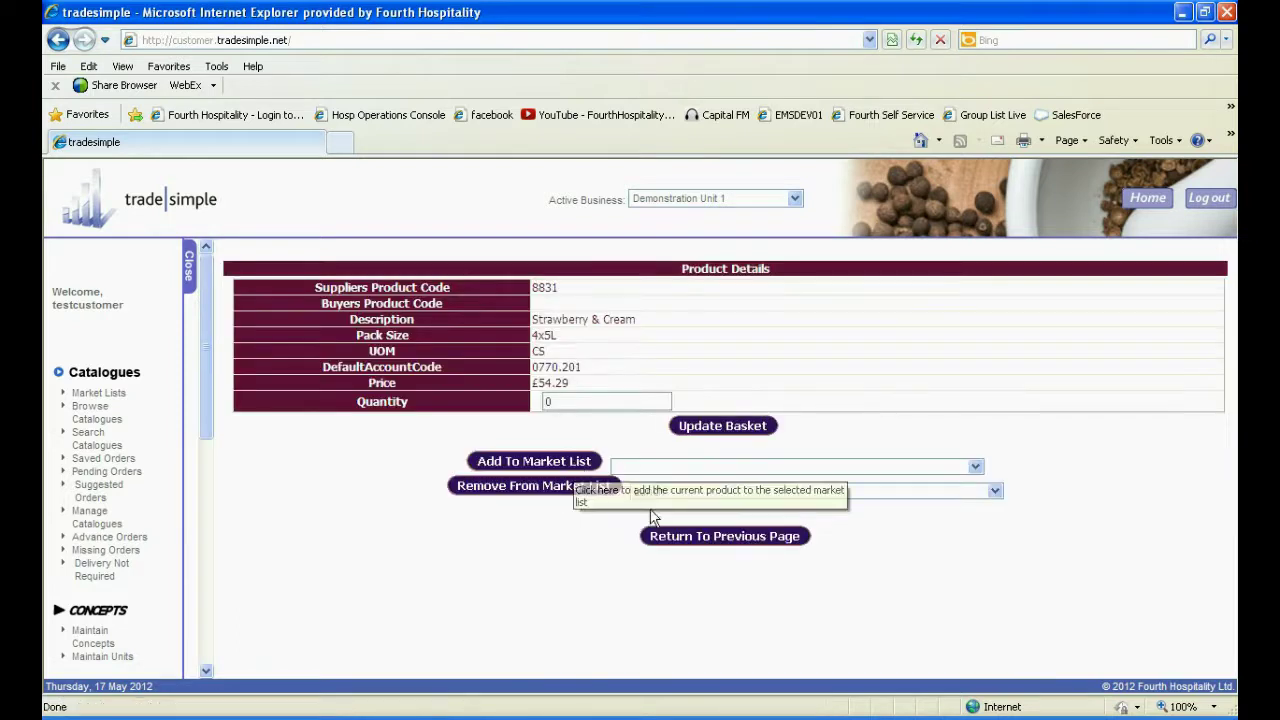
Open the Vegetables > Fresh section of the Classic Catering Food Catalogue.
click(660, 537)
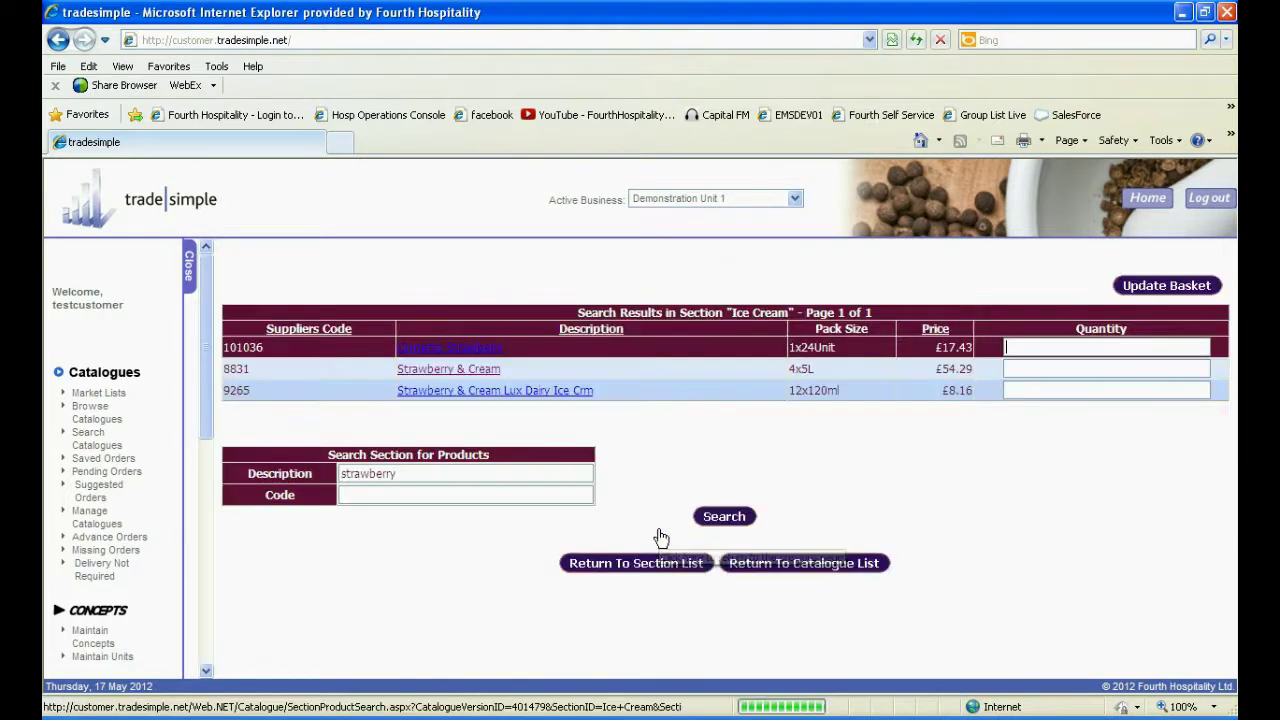
click(747, 569)
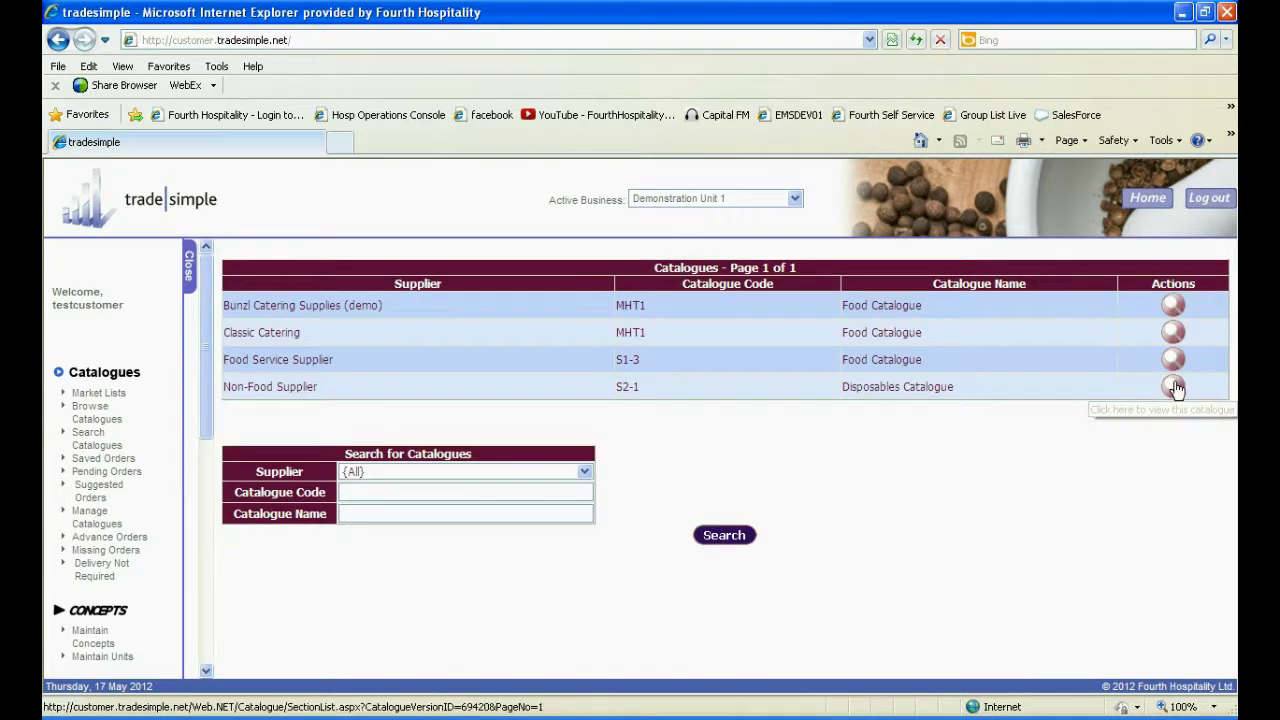
click(1171, 340)
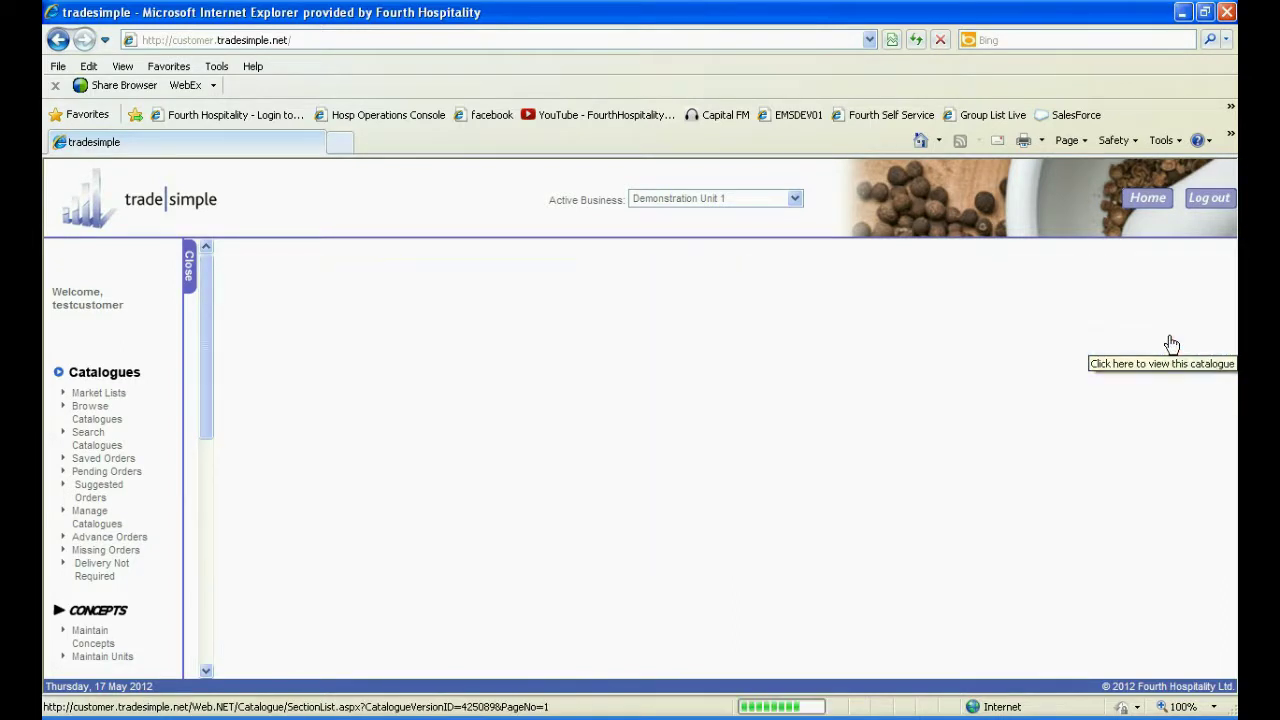
click(228, 325)
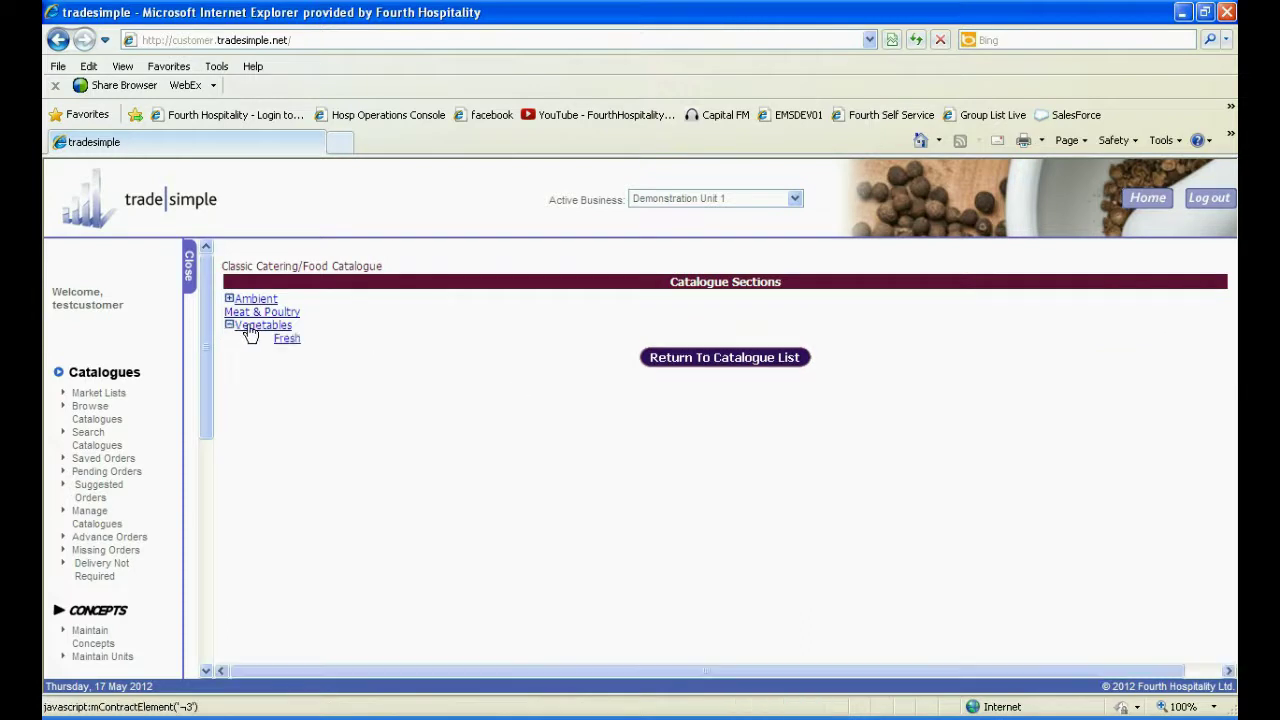
click(285, 340)
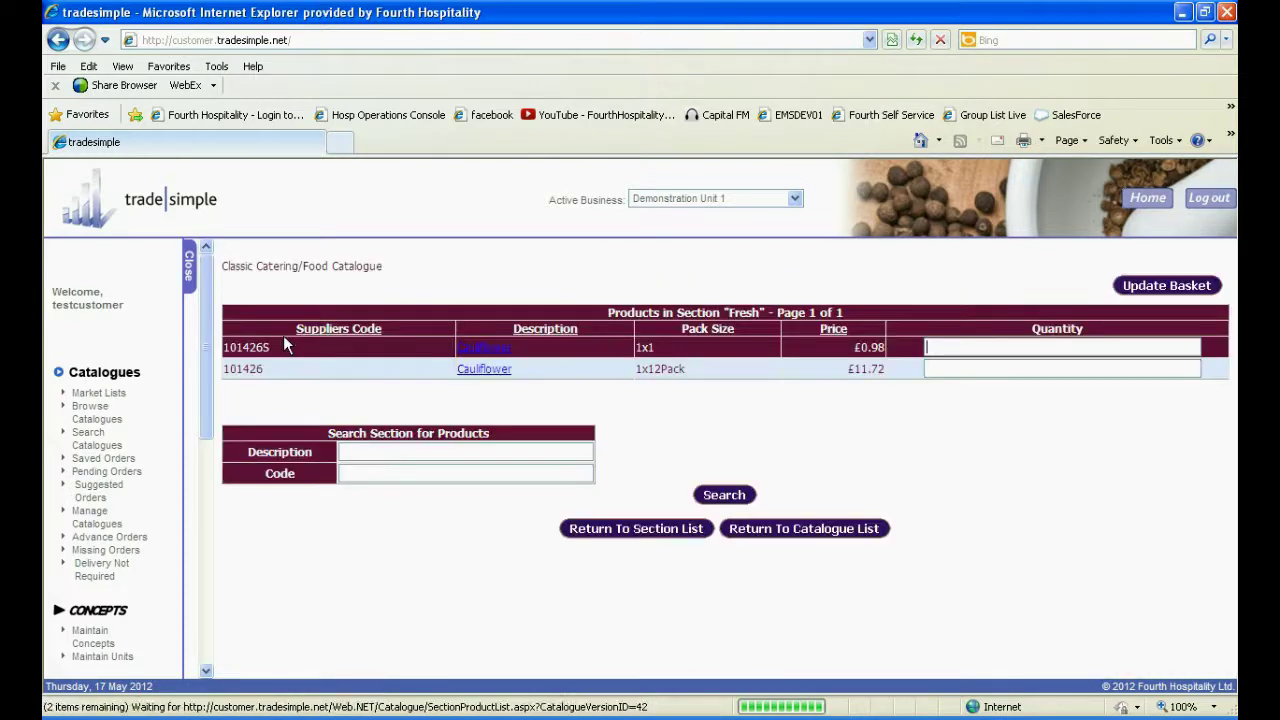
Add Cauliflower (101426, 1x12Pack, £11.72) to Lunch and view the Market Lists page.
click(482, 369)
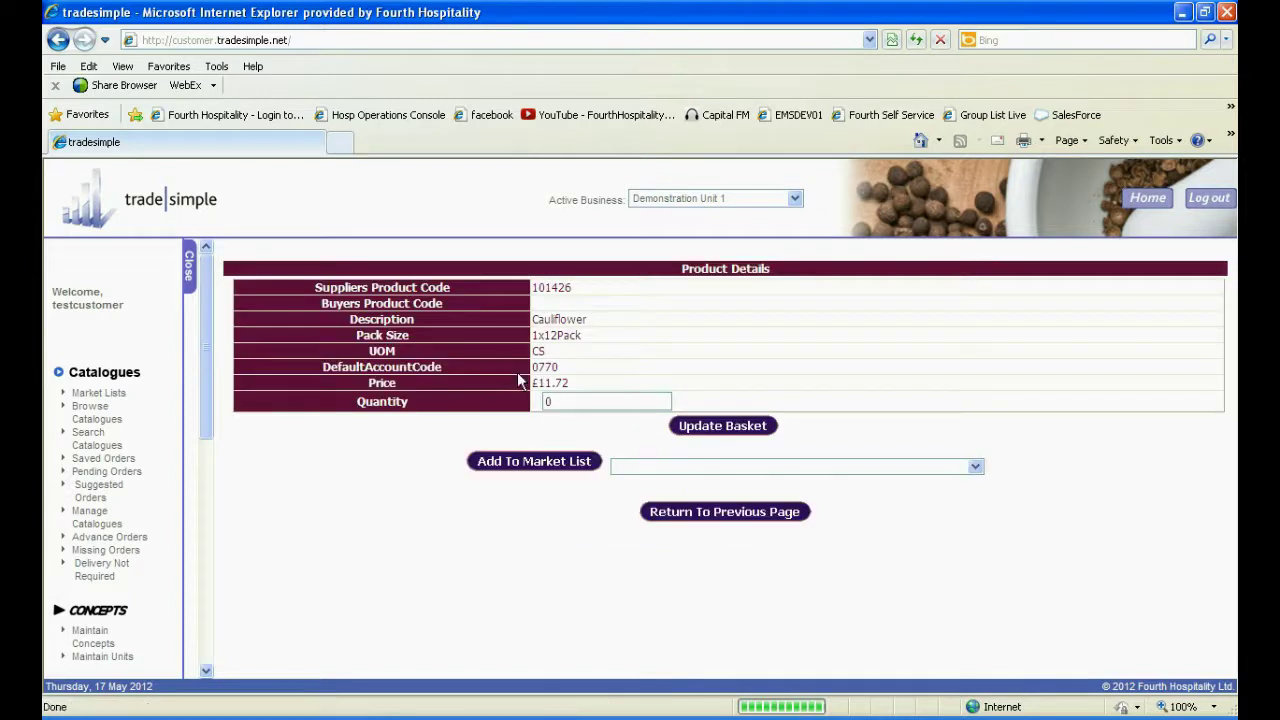
click(700, 467)
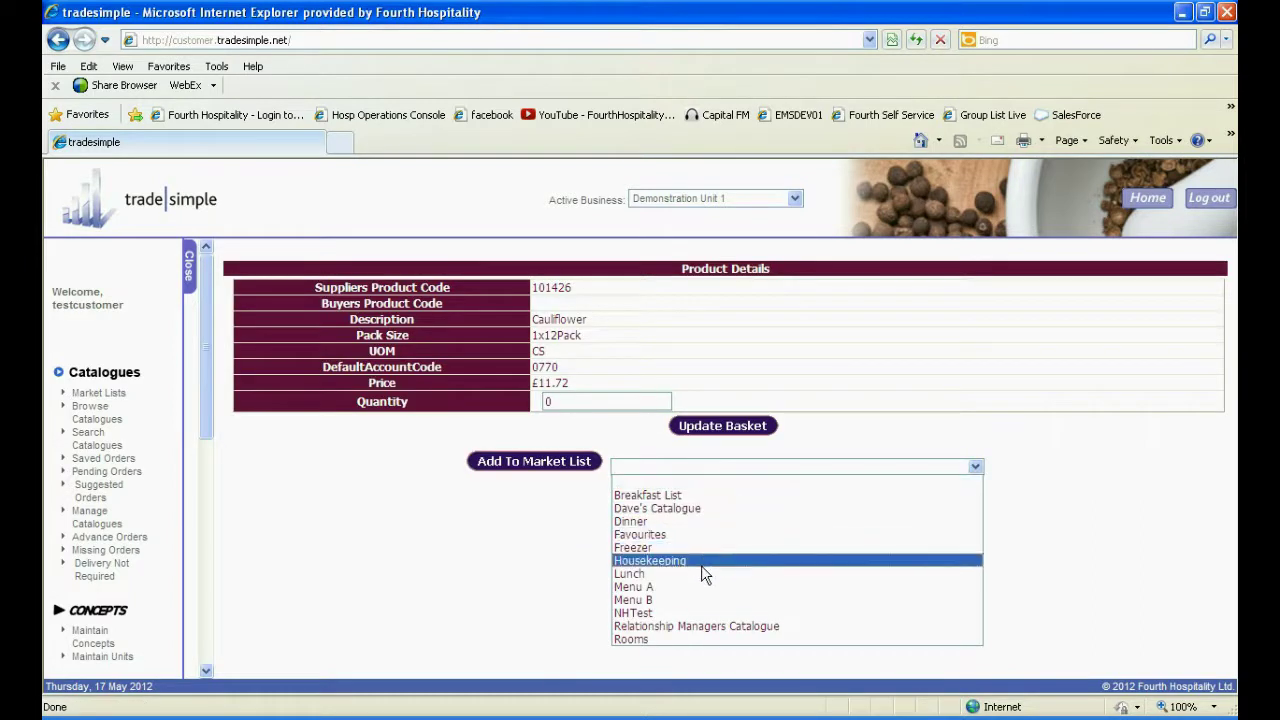
click(702, 574)
click(541, 475)
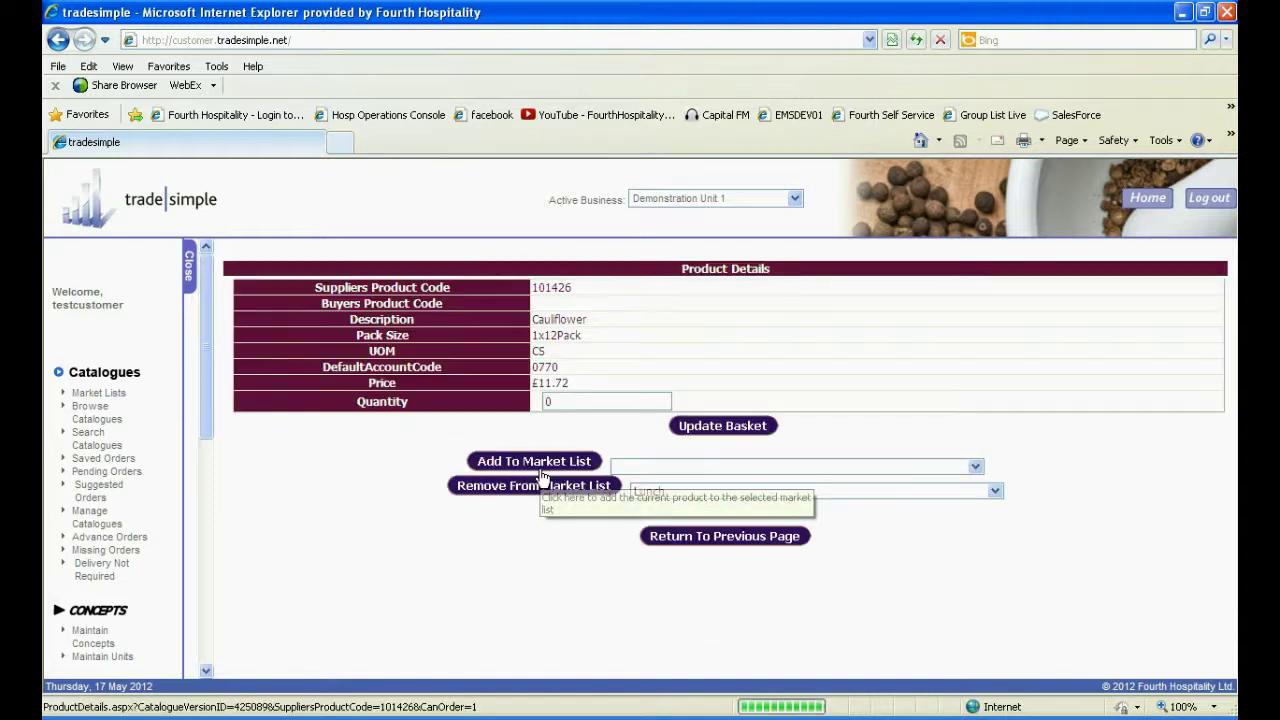
click(80, 394)
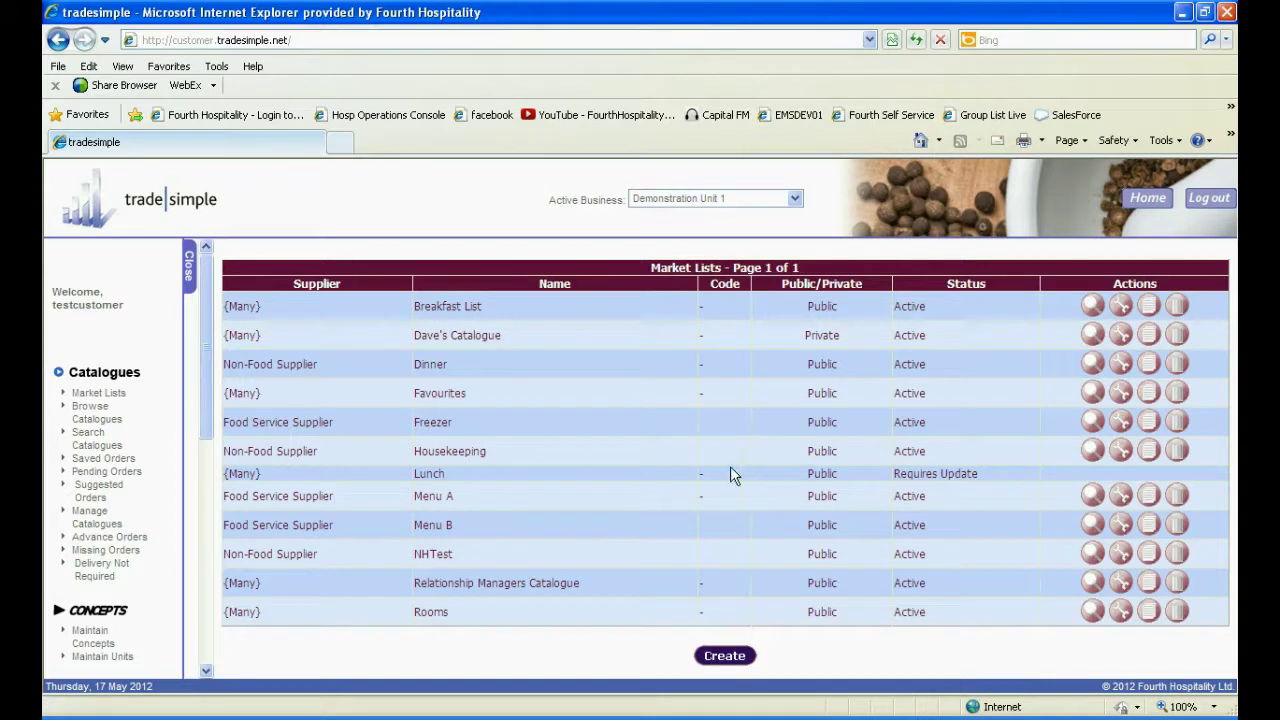
Reload the Market Lists page via Home so Lunch shows as Active.
click(515, 462)
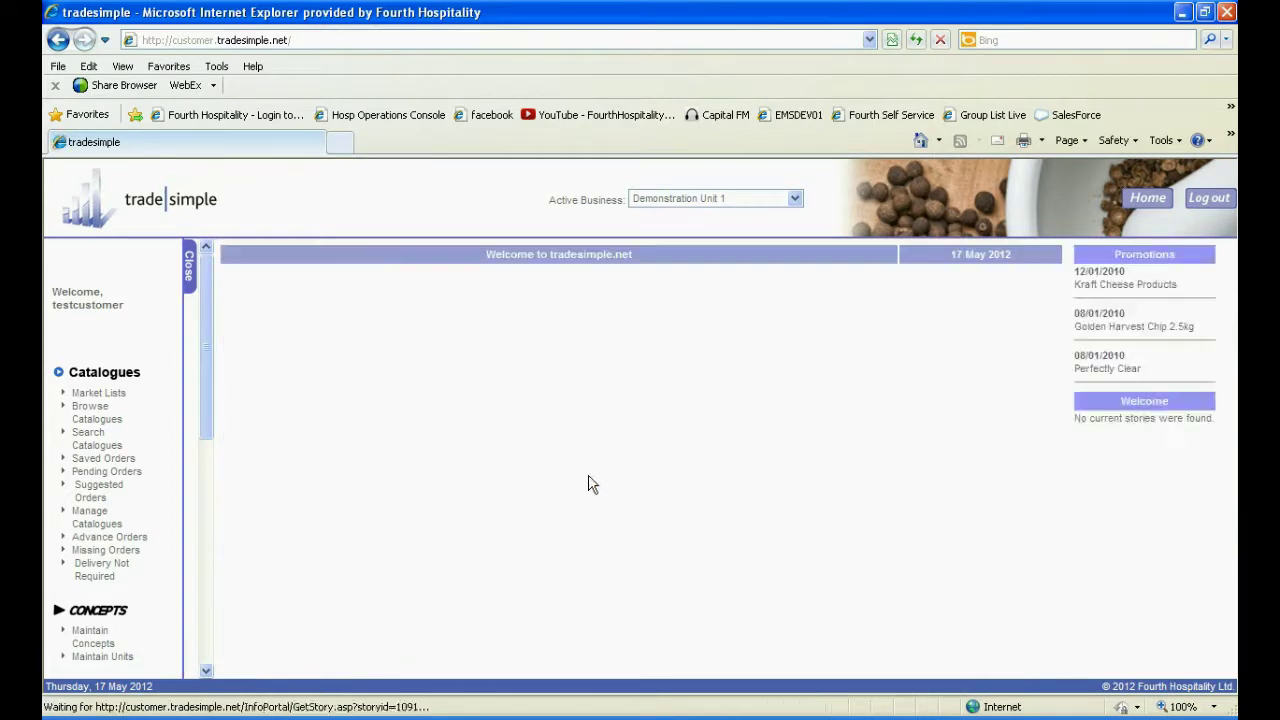
click(107, 392)
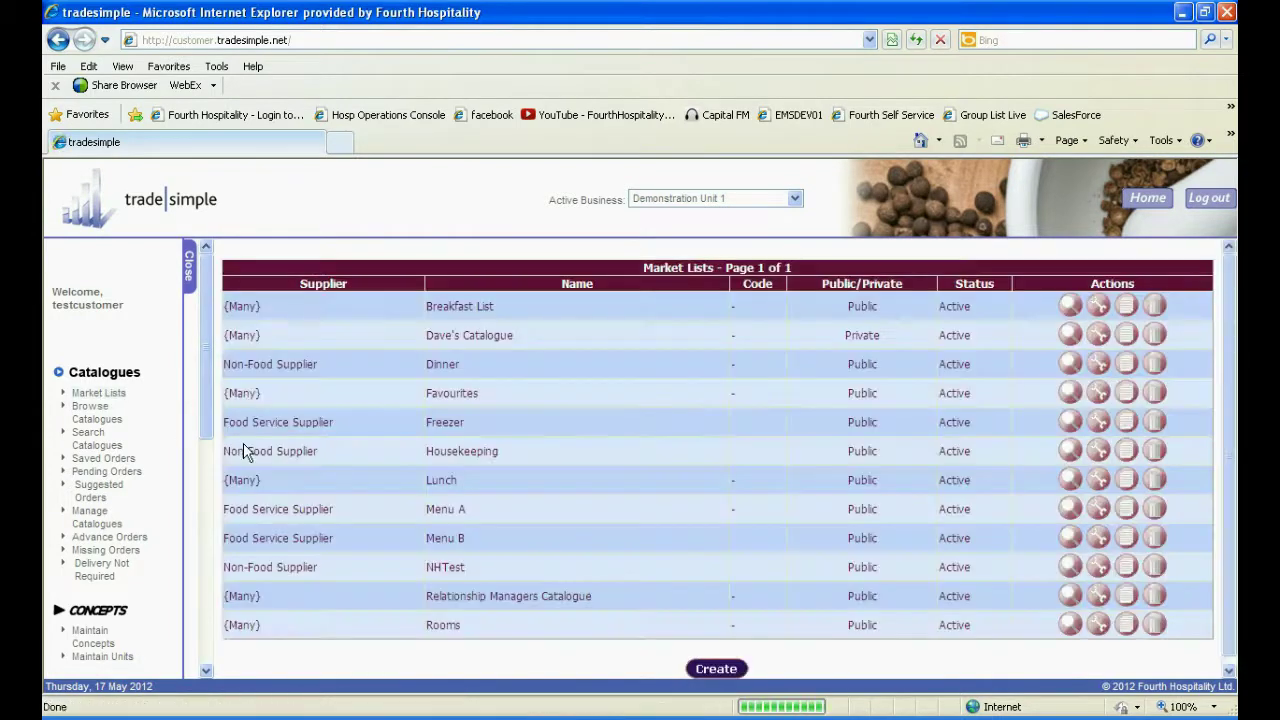
click(270, 484)
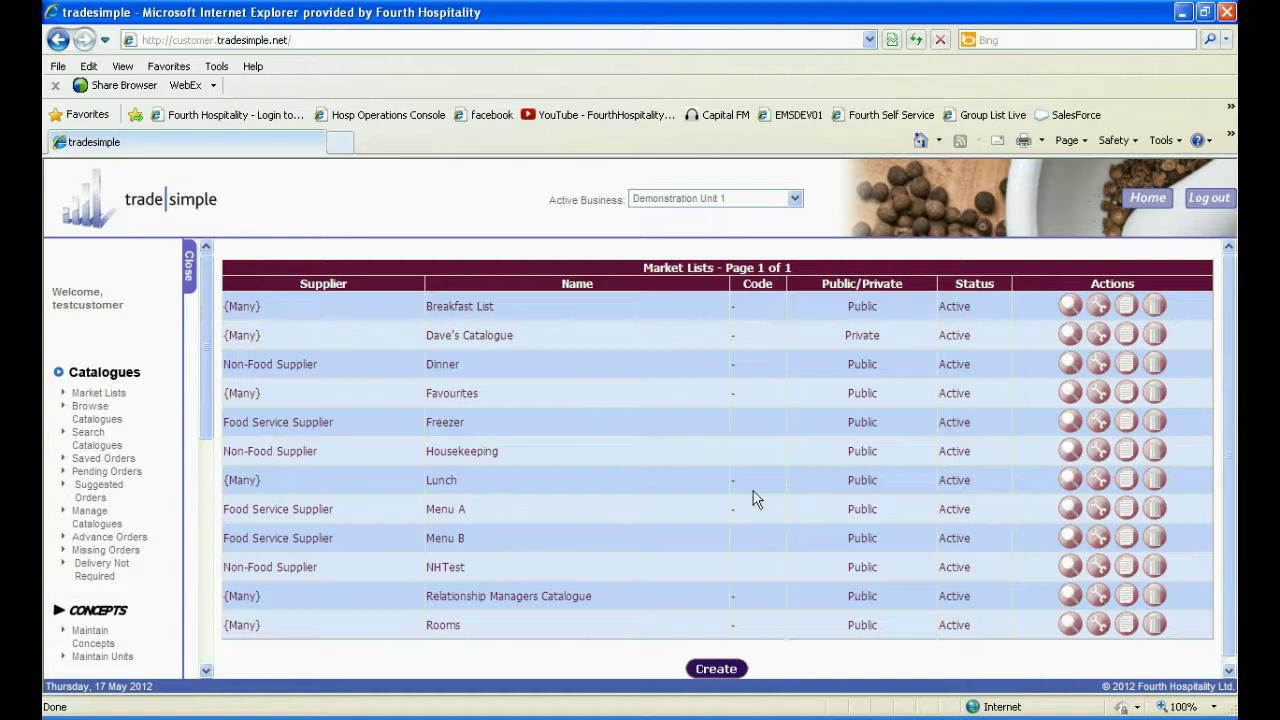
Add labels 'Ice Creams' above Honeycomb Harvest and 'Pasta and Rice' above Rice Longgrain, then save.
click(1098, 481)
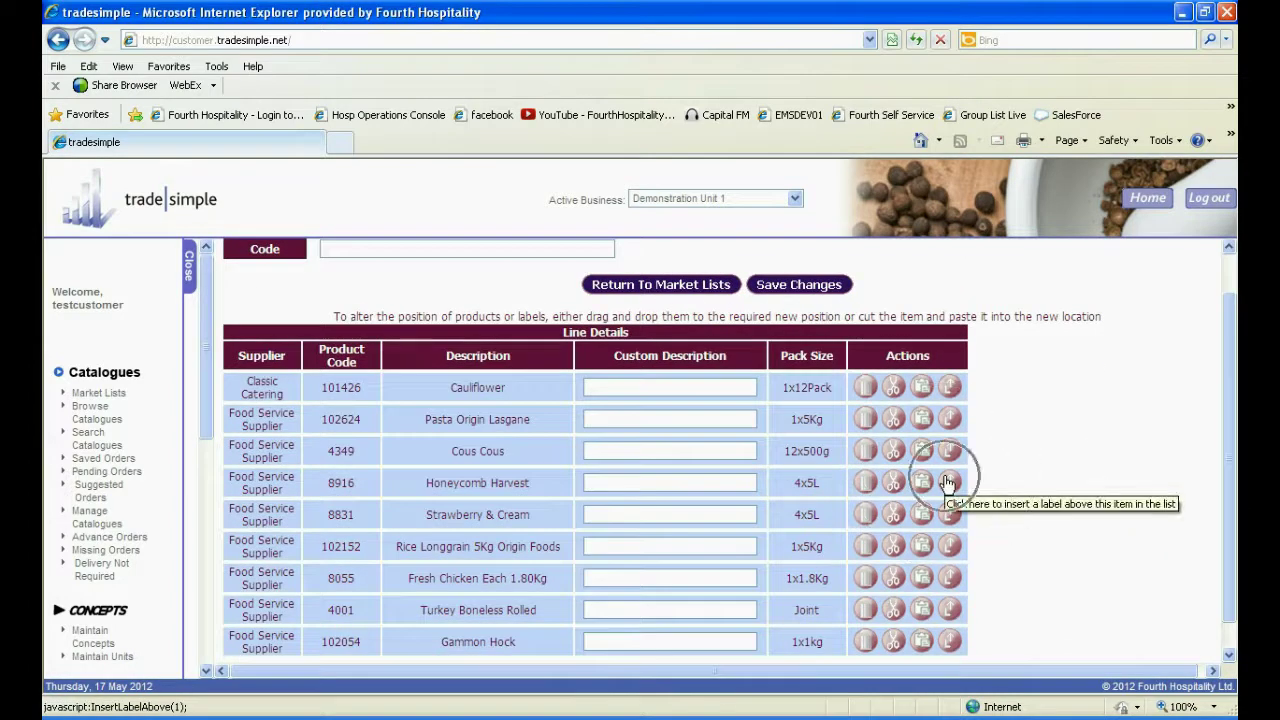
click(948, 482)
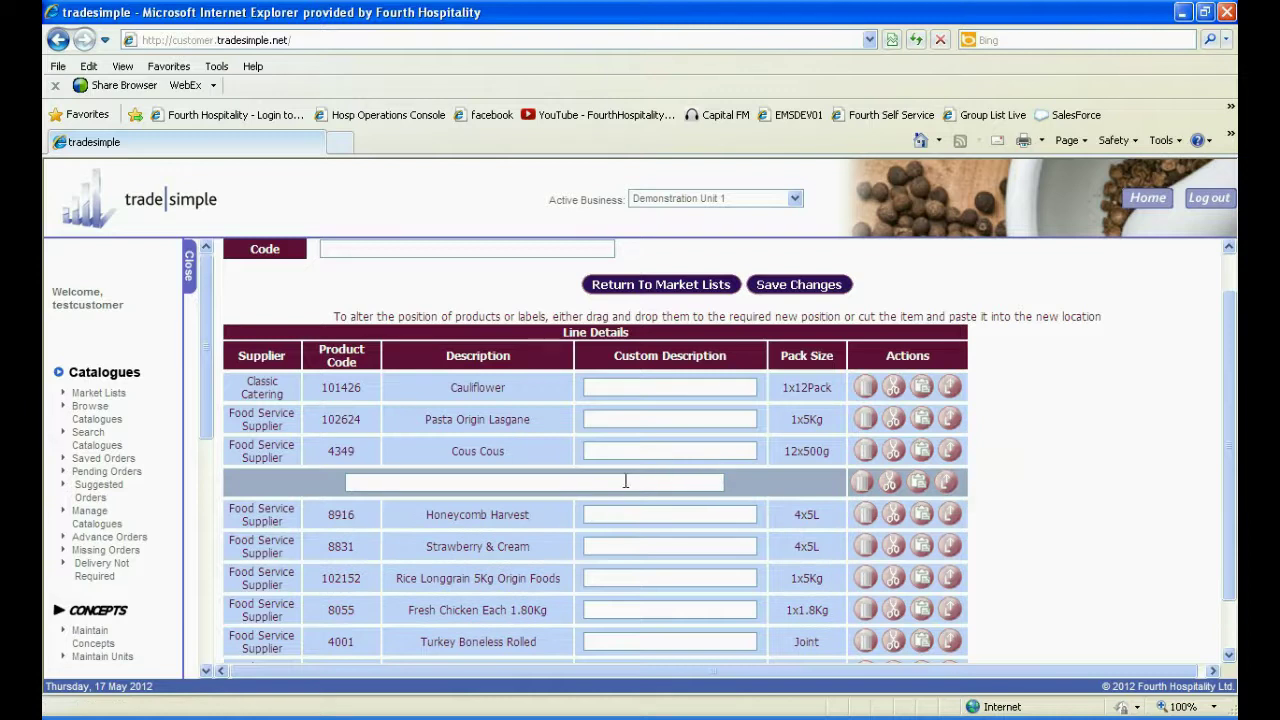
text(Ice Creams)
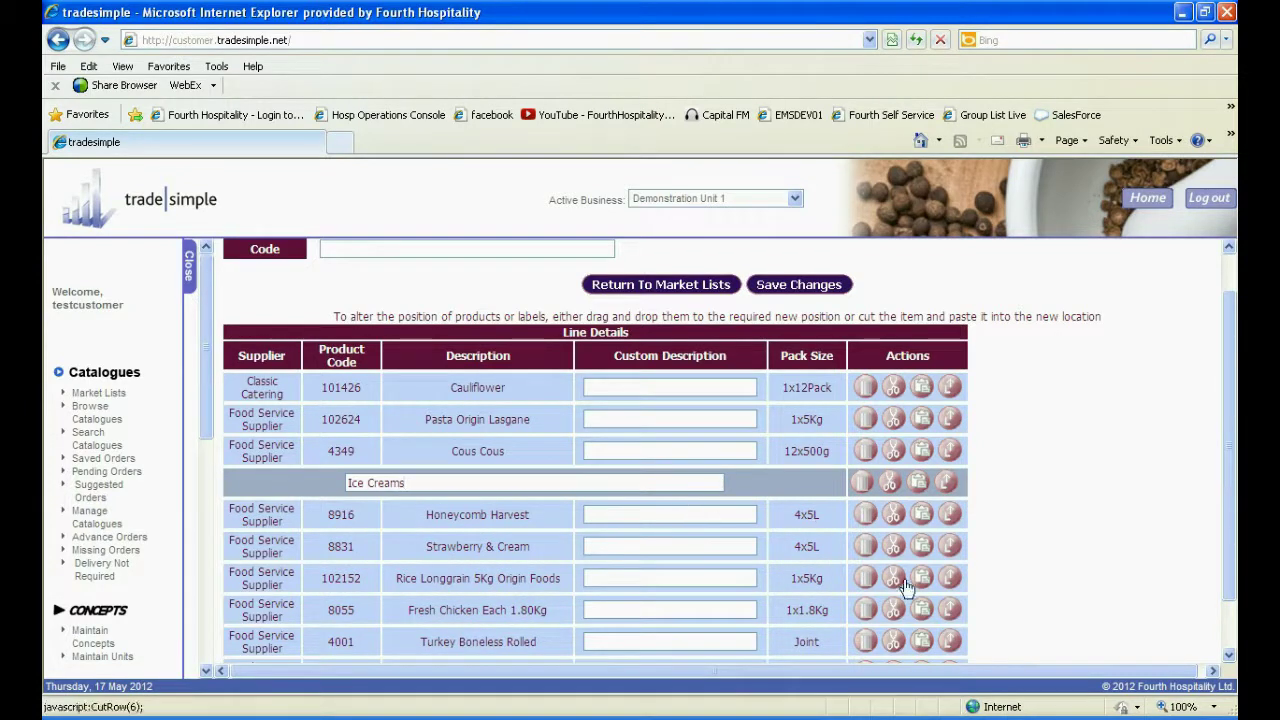
click(949, 580)
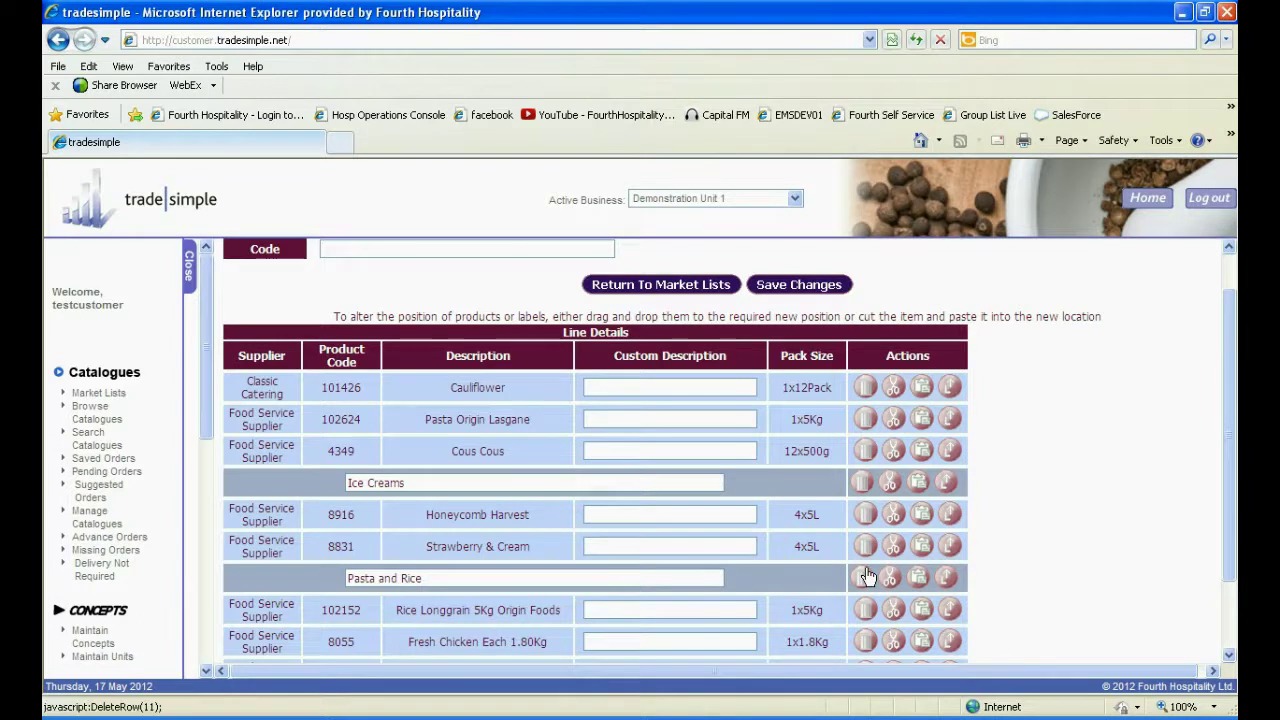
drag(1232, 435, 1232, 500)
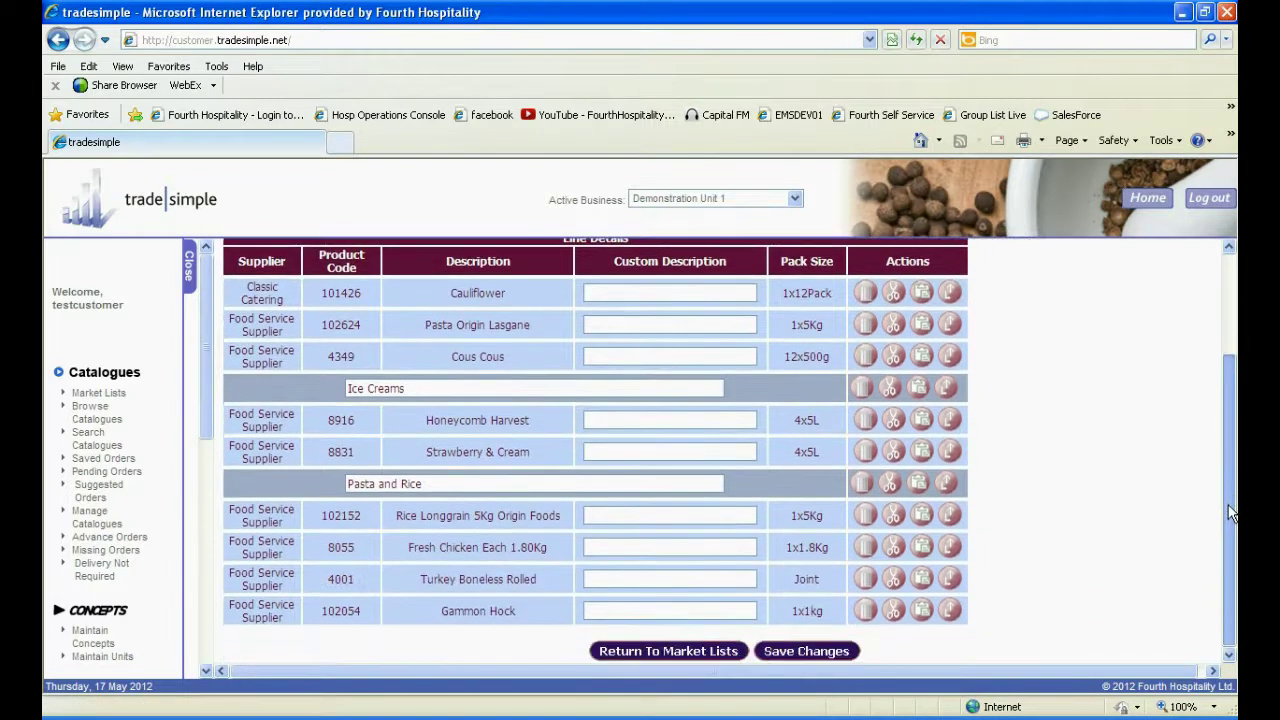
click(818, 652)
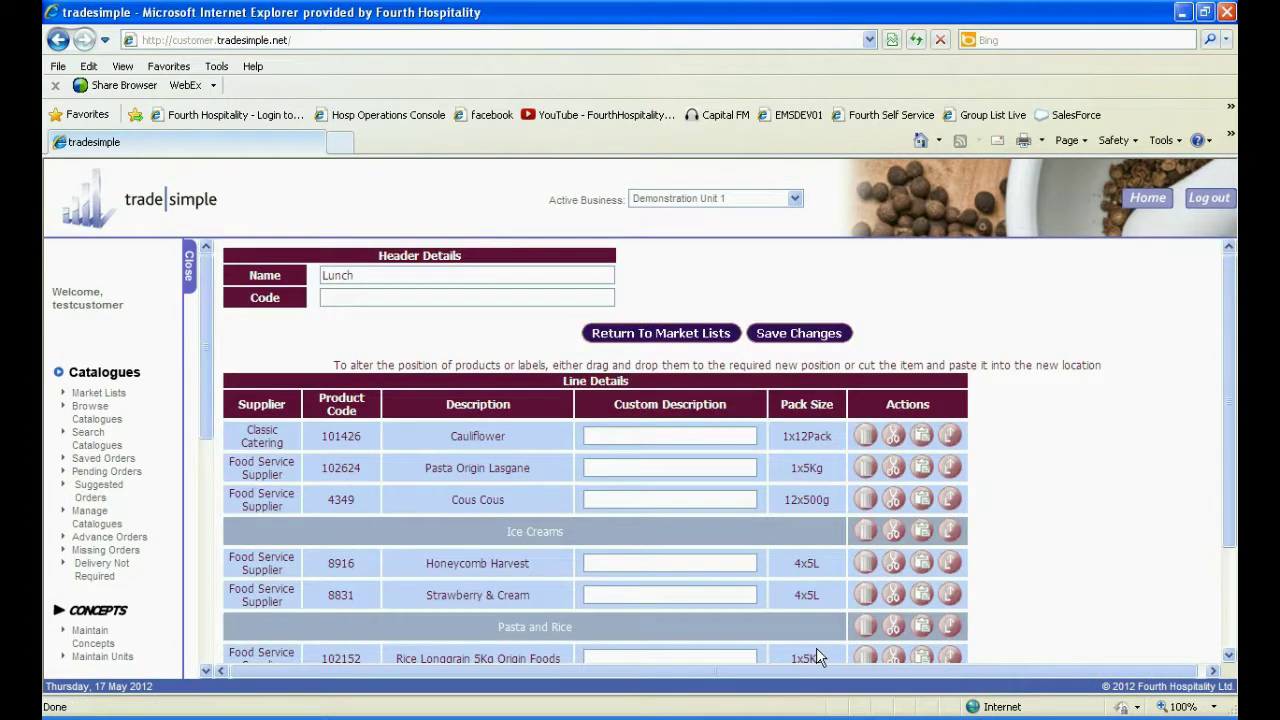
Delete Gammon Hock, move Lasagne and Cous Cous under Pasta and Rice, put Turkey on top, and save.
scroll(1050, 490, down, 3)
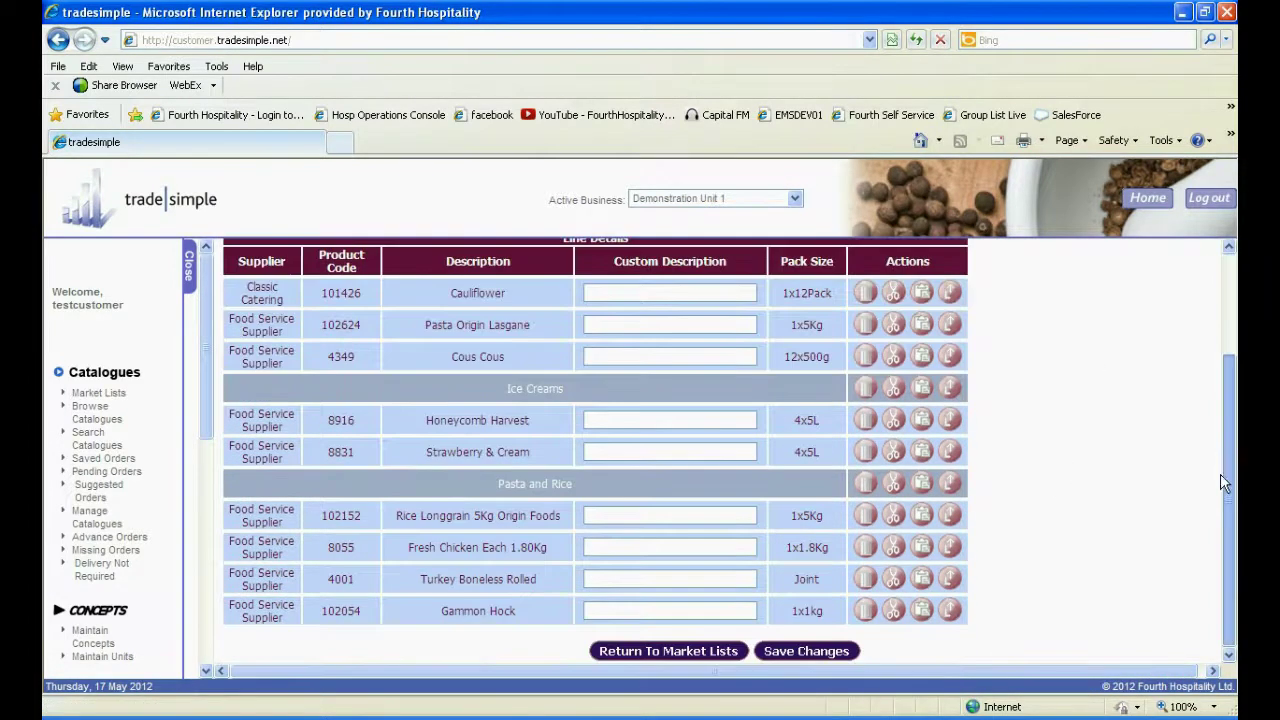
click(866, 610)
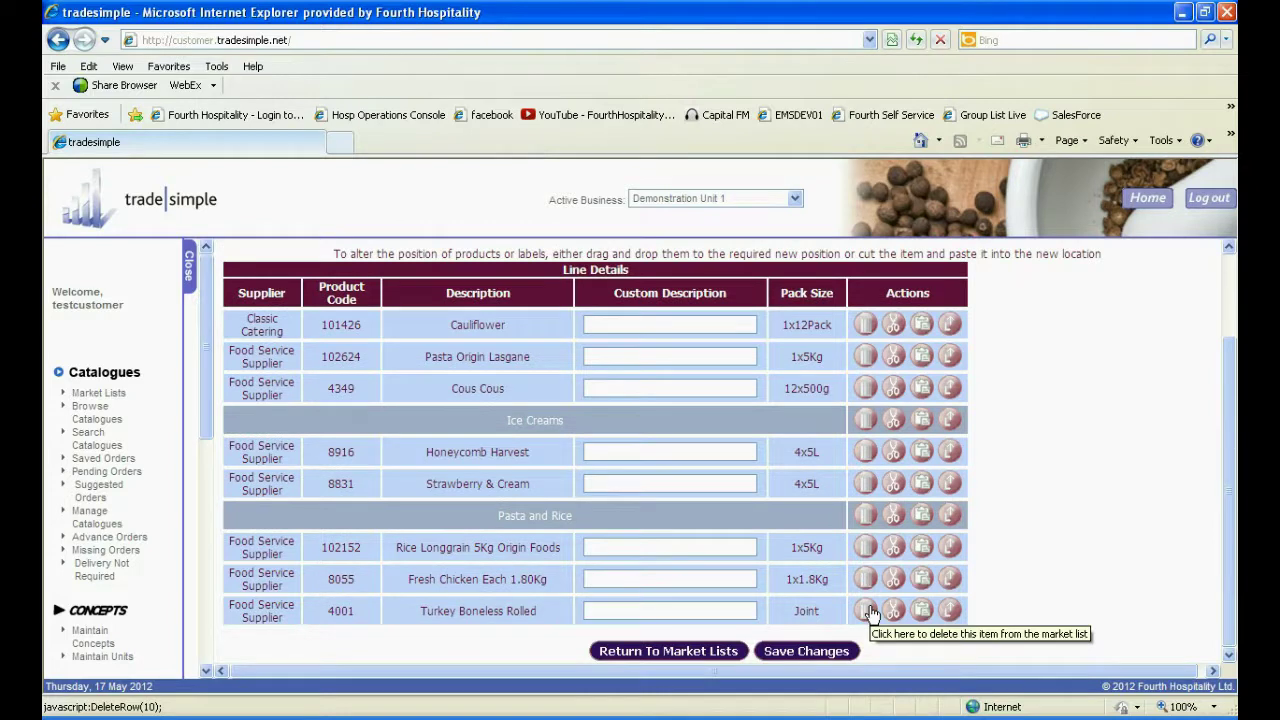
drag(514, 356, 505, 520)
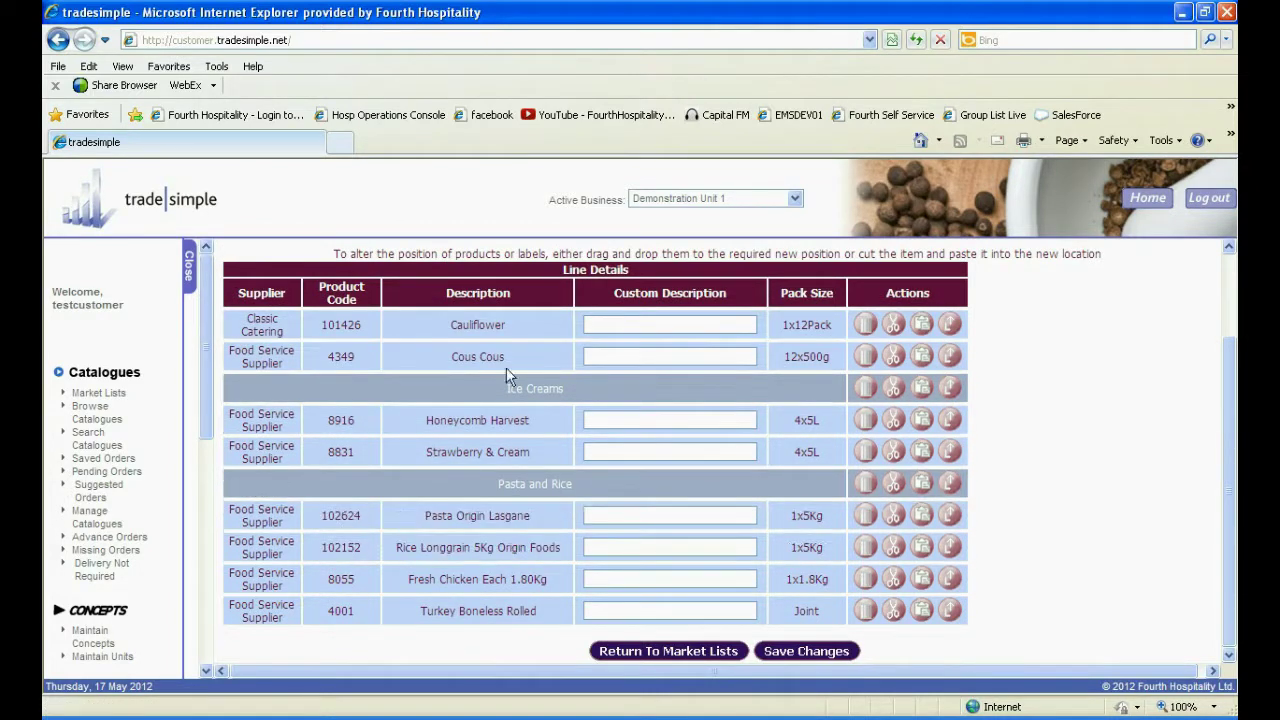
drag(508, 362, 519, 307)
drag(502, 603, 479, 312)
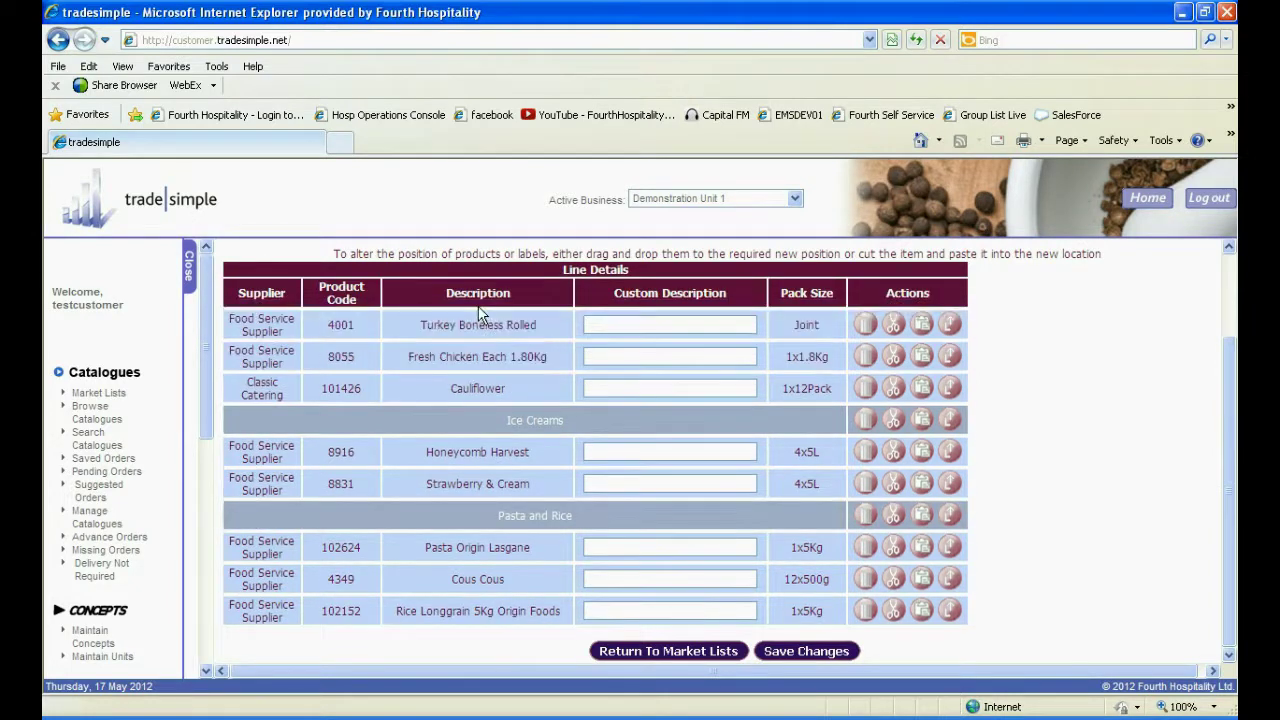
click(792, 656)
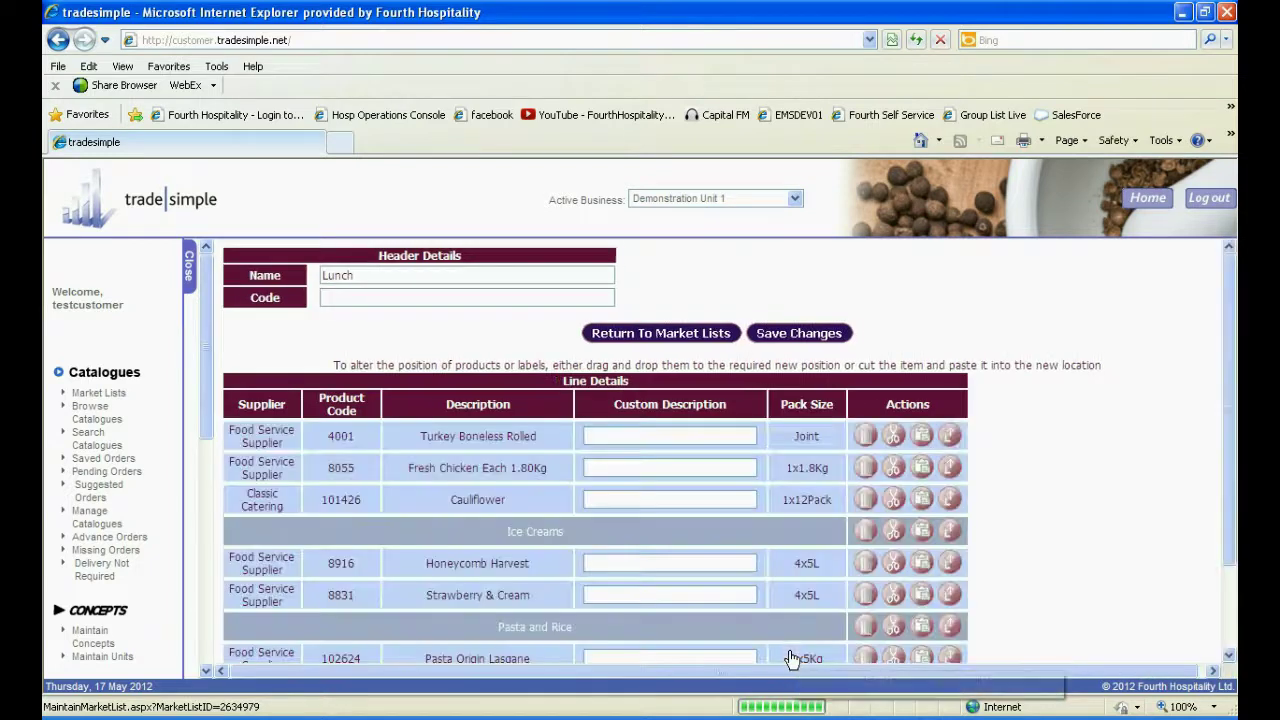
Open Lunch for ordering and enter quantities Turkey 2 and Chicken 4.
click(640, 340)
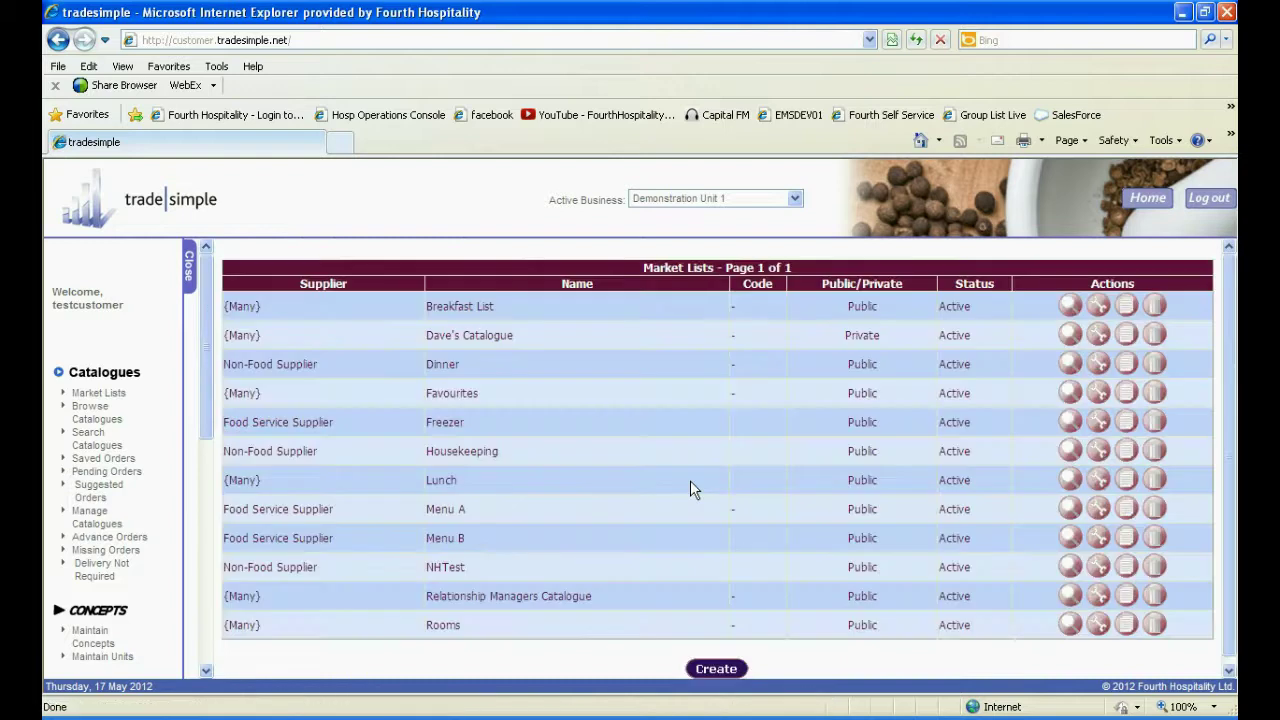
click(1066, 480)
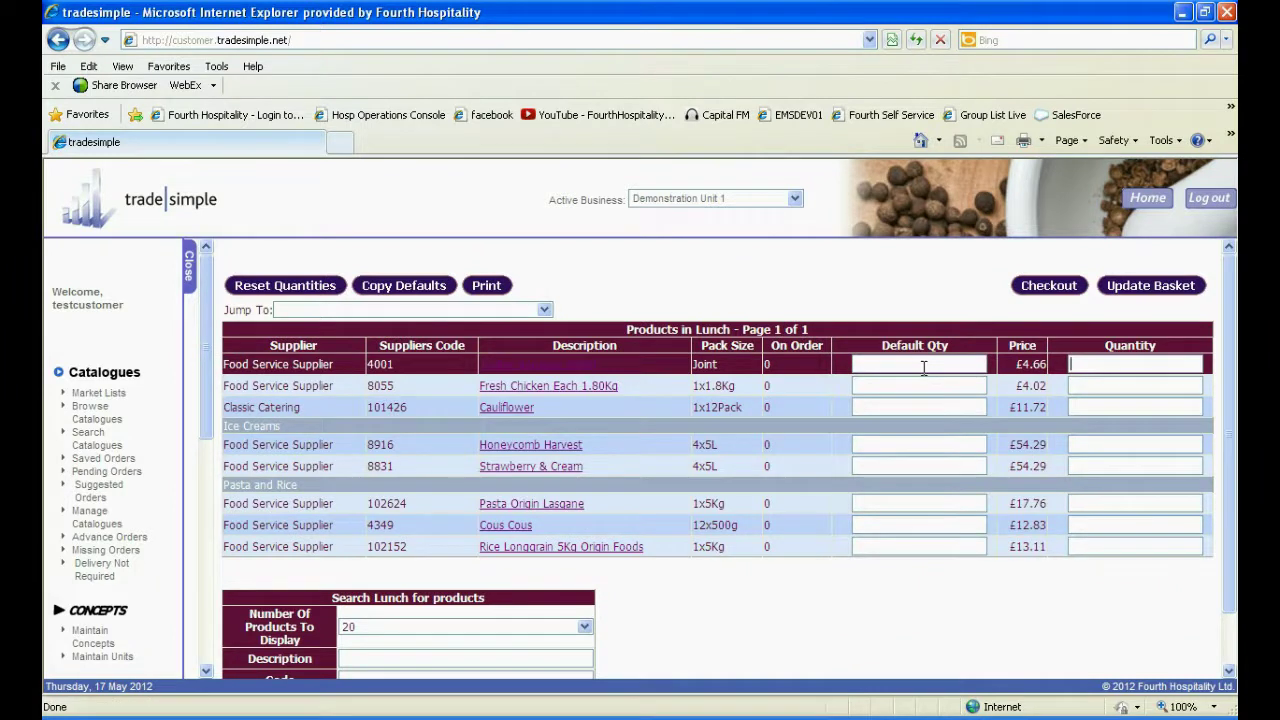
click(924, 366)
text(2)
key(Tab)
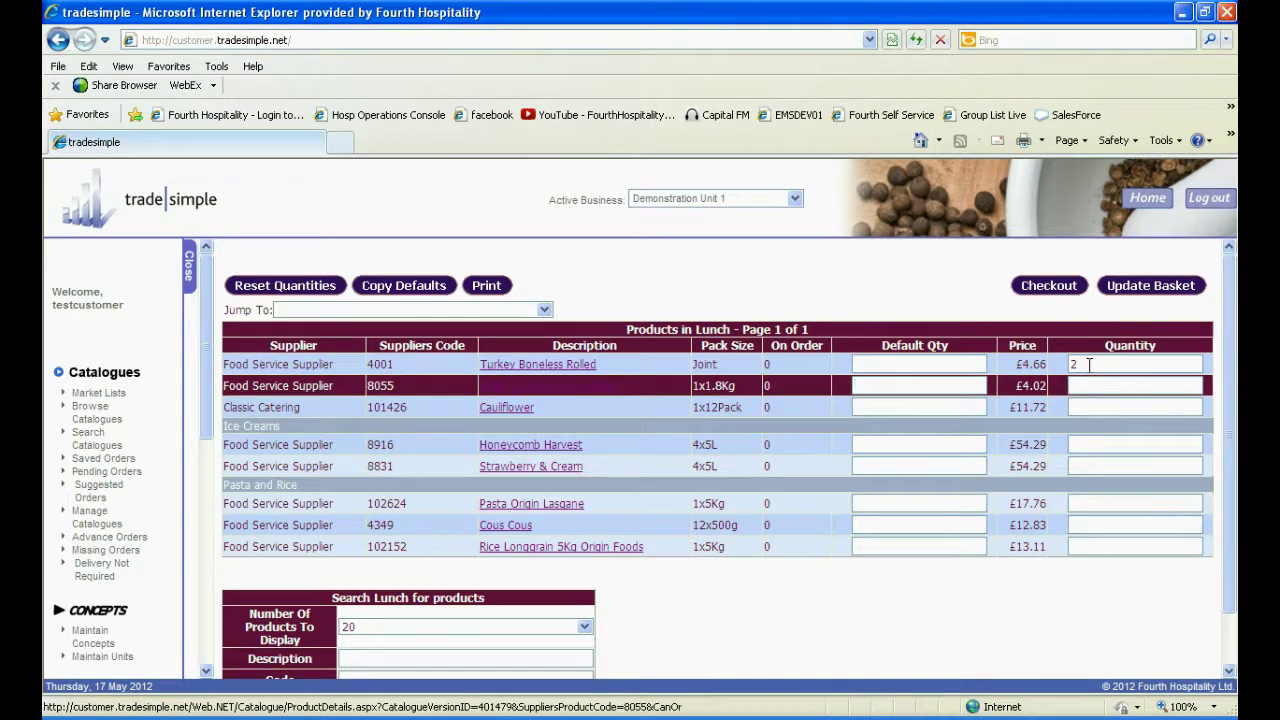
text(4)
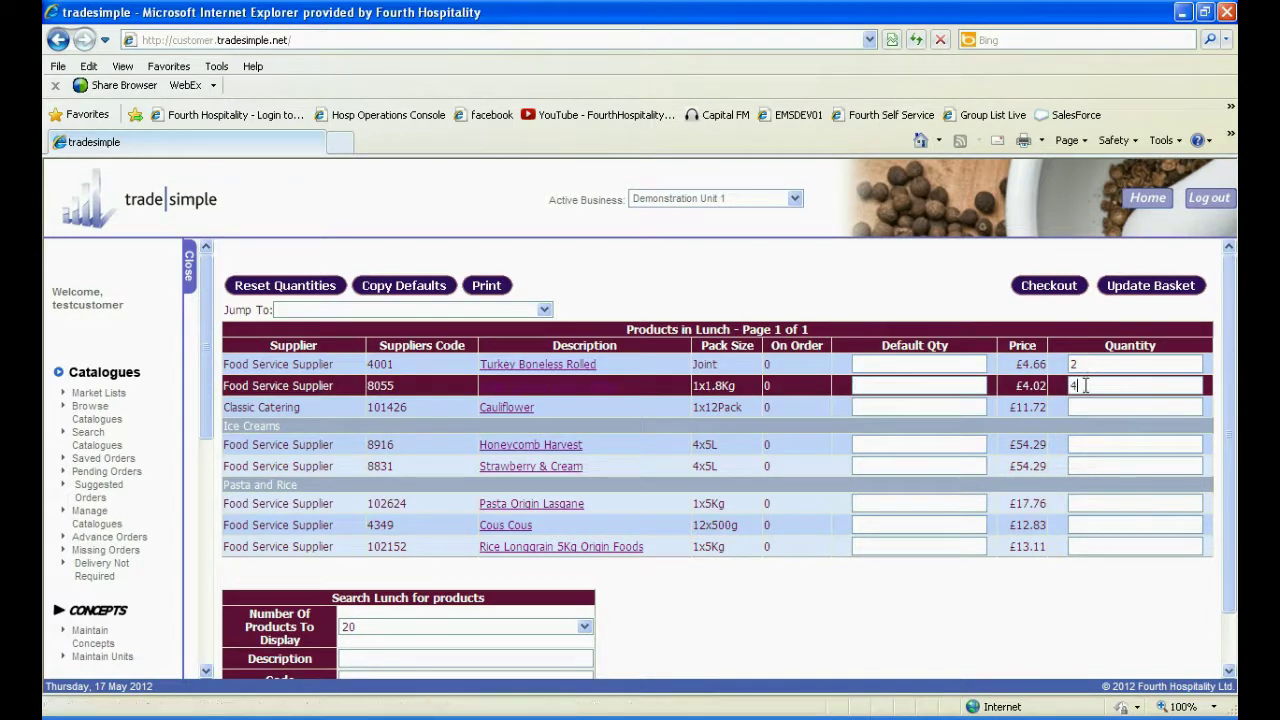
Enter quantities Honeycomb Harvest 2, Strawberry & Cream 2, Lasagne 3 and Cous Cous 4.
click(1082, 445)
text(2)
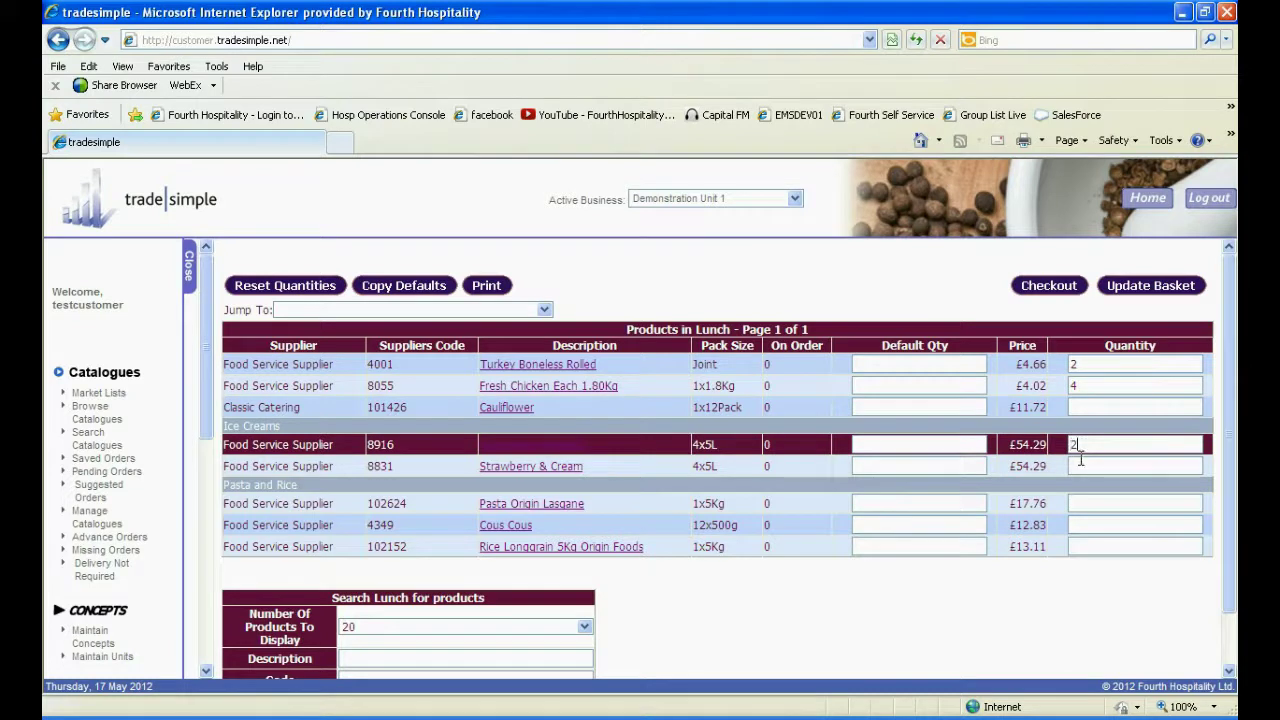
click(1081, 465)
text(2)
click(1081, 502)
text(3)
click(1081, 525)
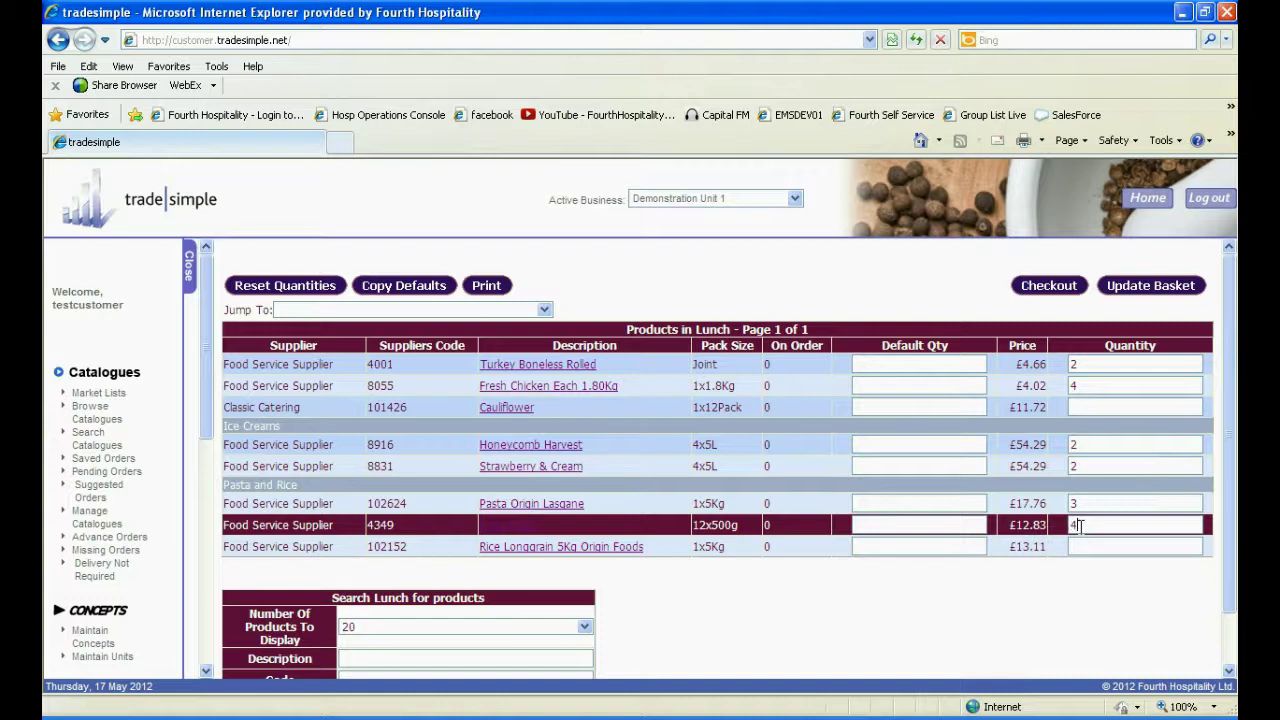